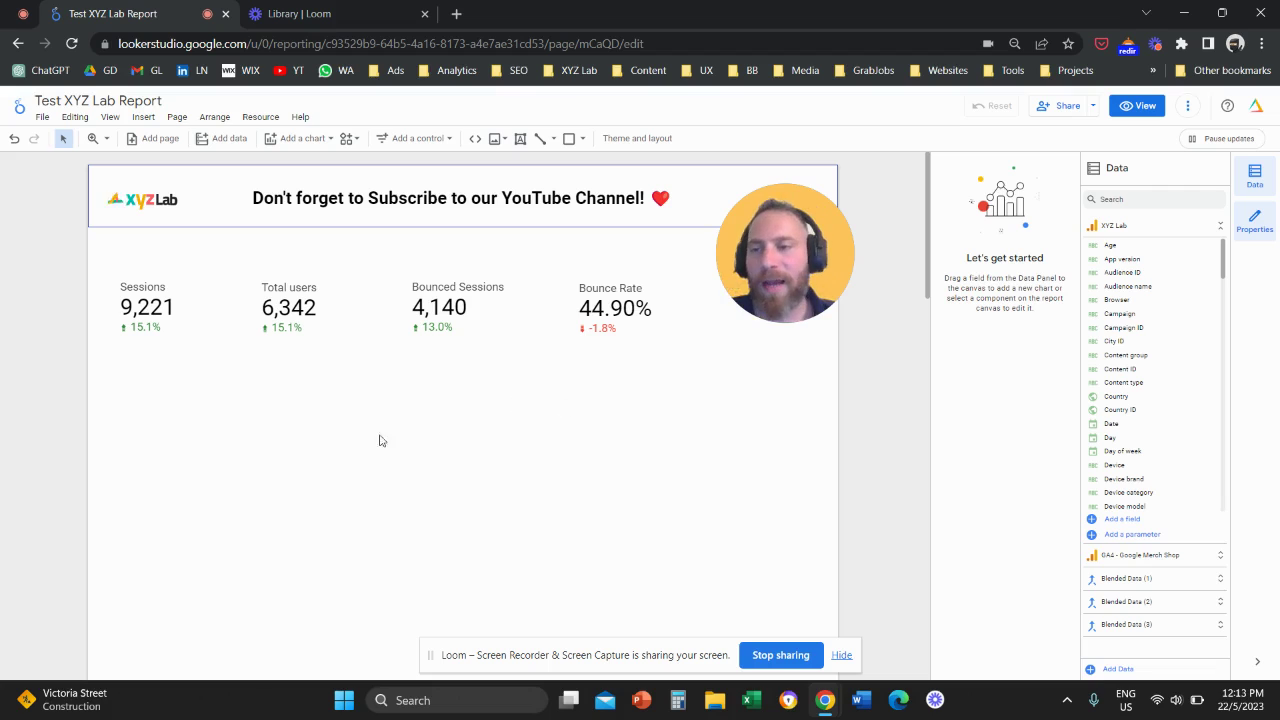
Step: Inspect the Sessions, Total users, Bounced Sessions and Bounce Rate scorecards, then reselect Sessions to view its XYZ Lab source
click(150, 305)
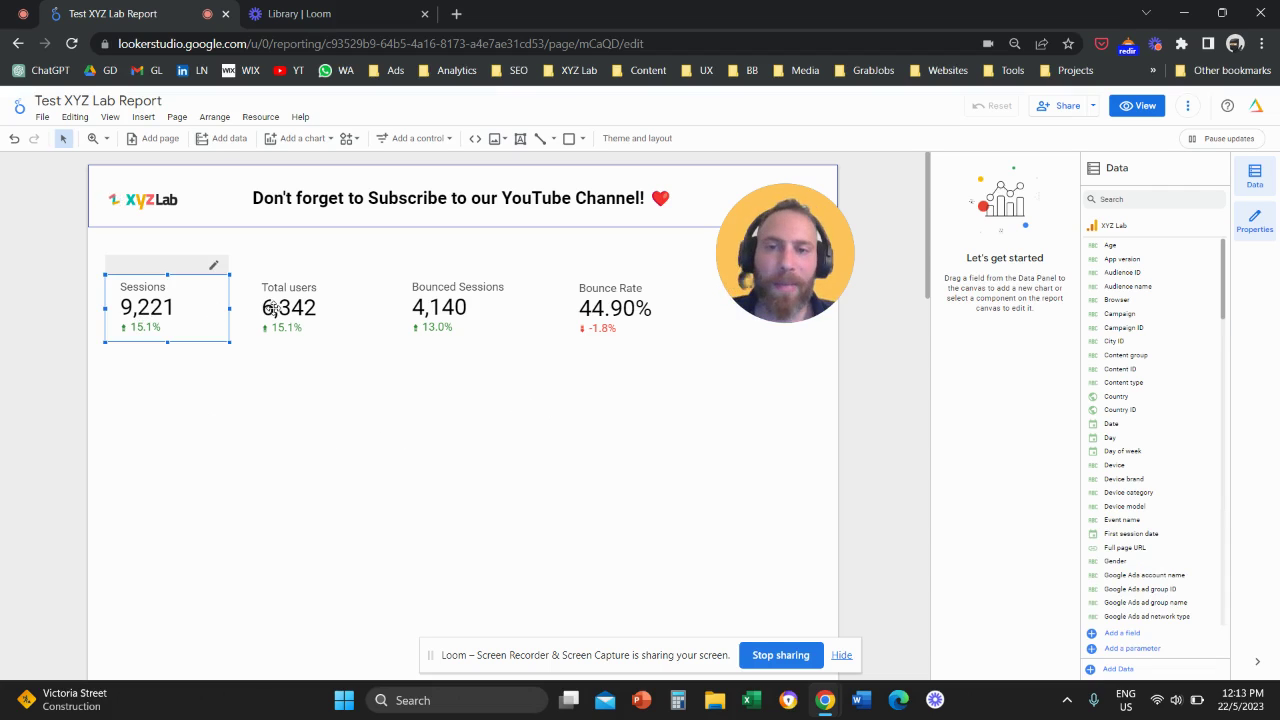
click(270, 310)
click(435, 308)
click(615, 305)
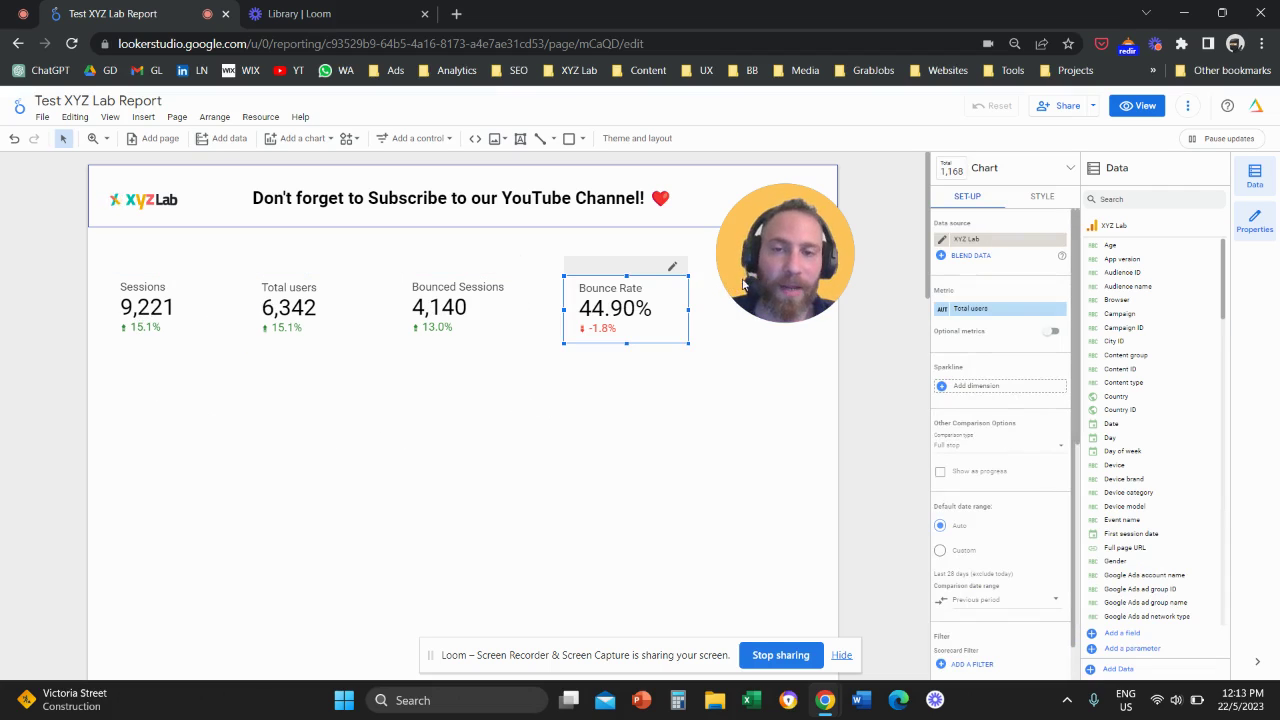
drag(762, 268, 736, 355)
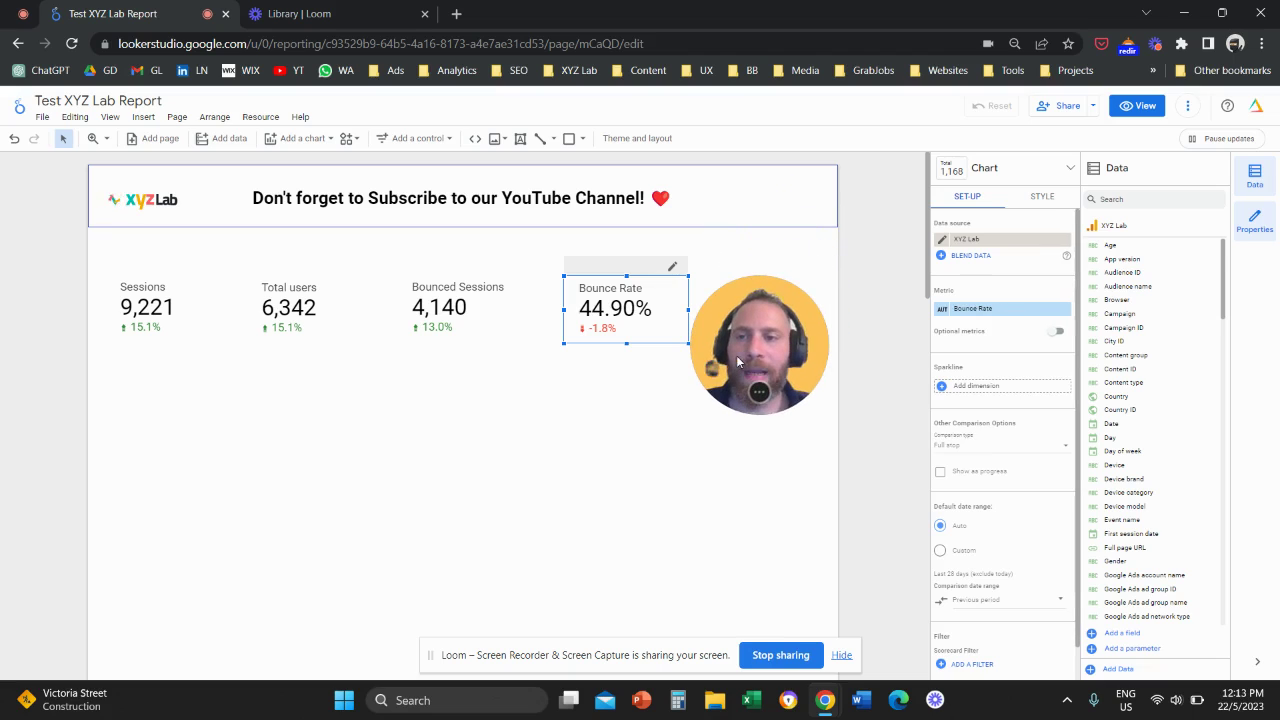
click(432, 412)
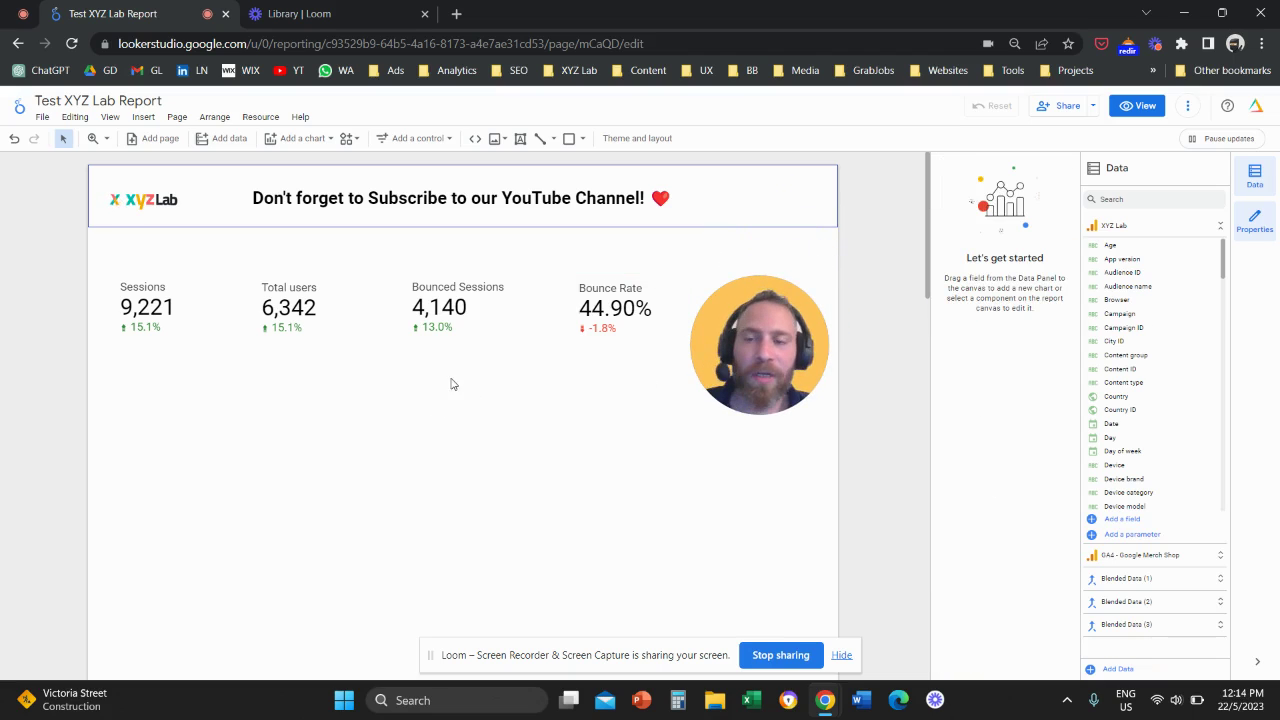
click(158, 313)
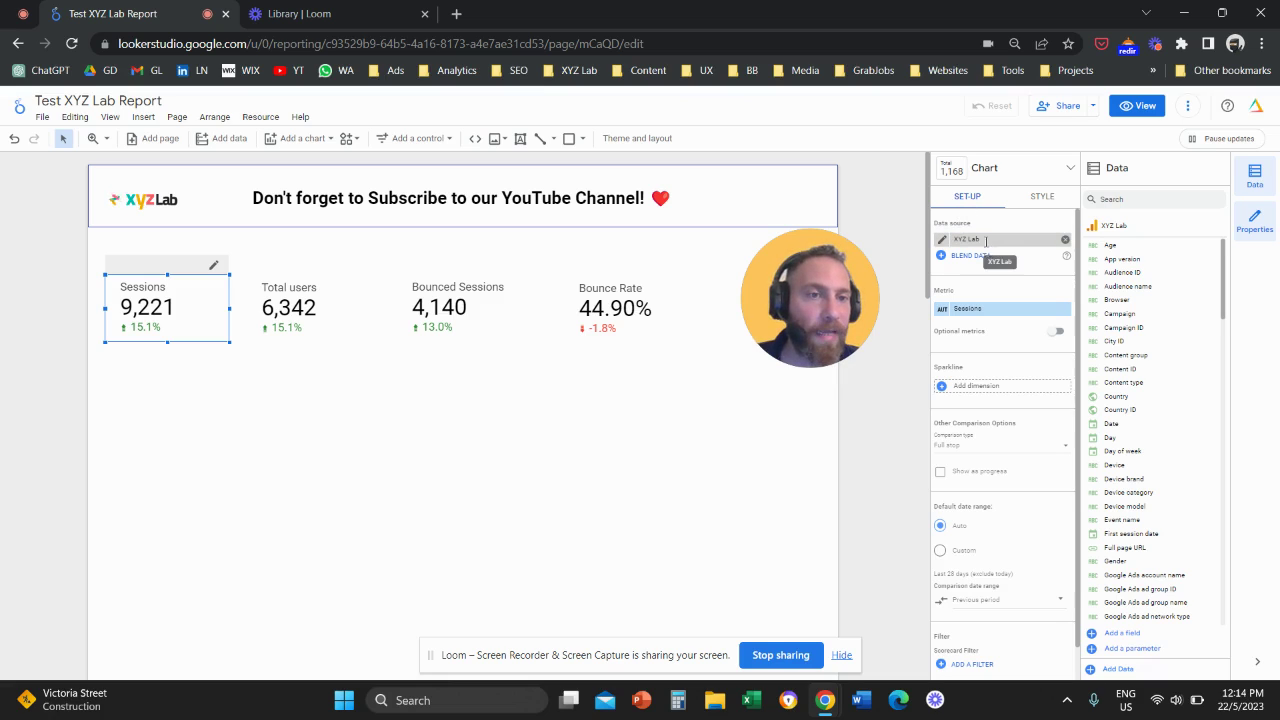
Step: Add the Google Analytics Demo Account's GA4 - Google Merch Shop property as the Sessions scorecard's data source
click(986, 241)
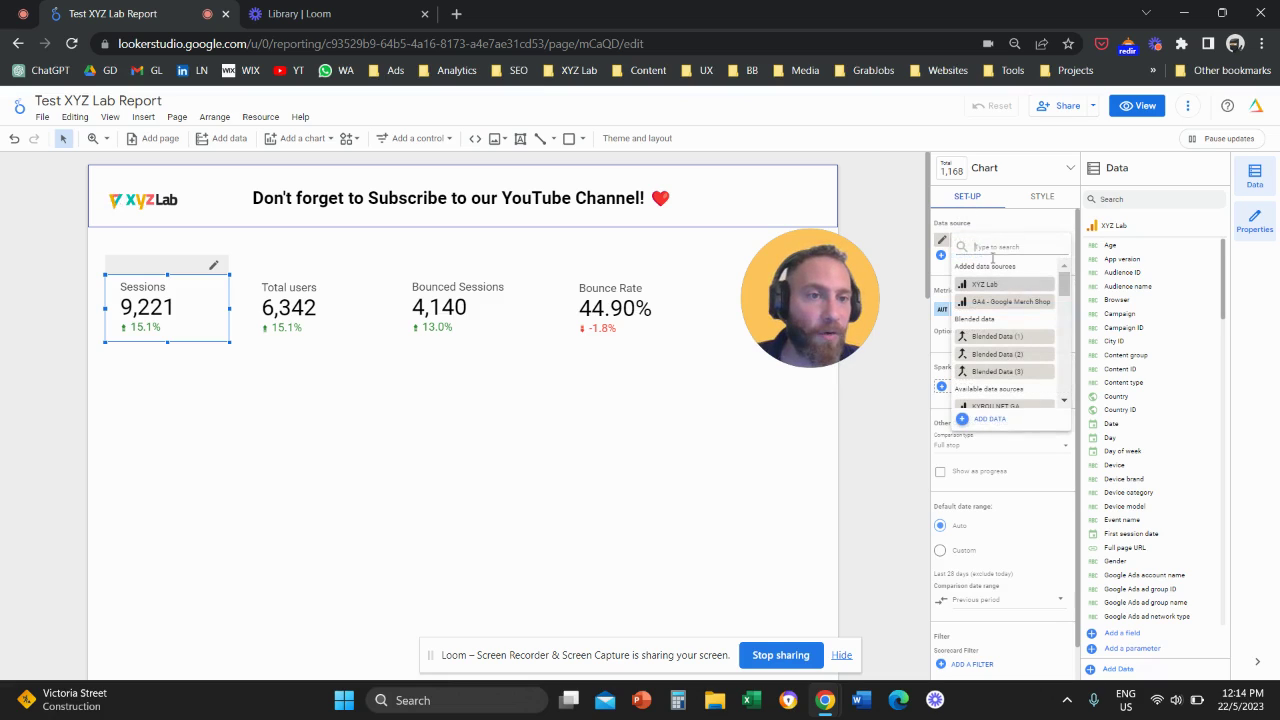
click(987, 421)
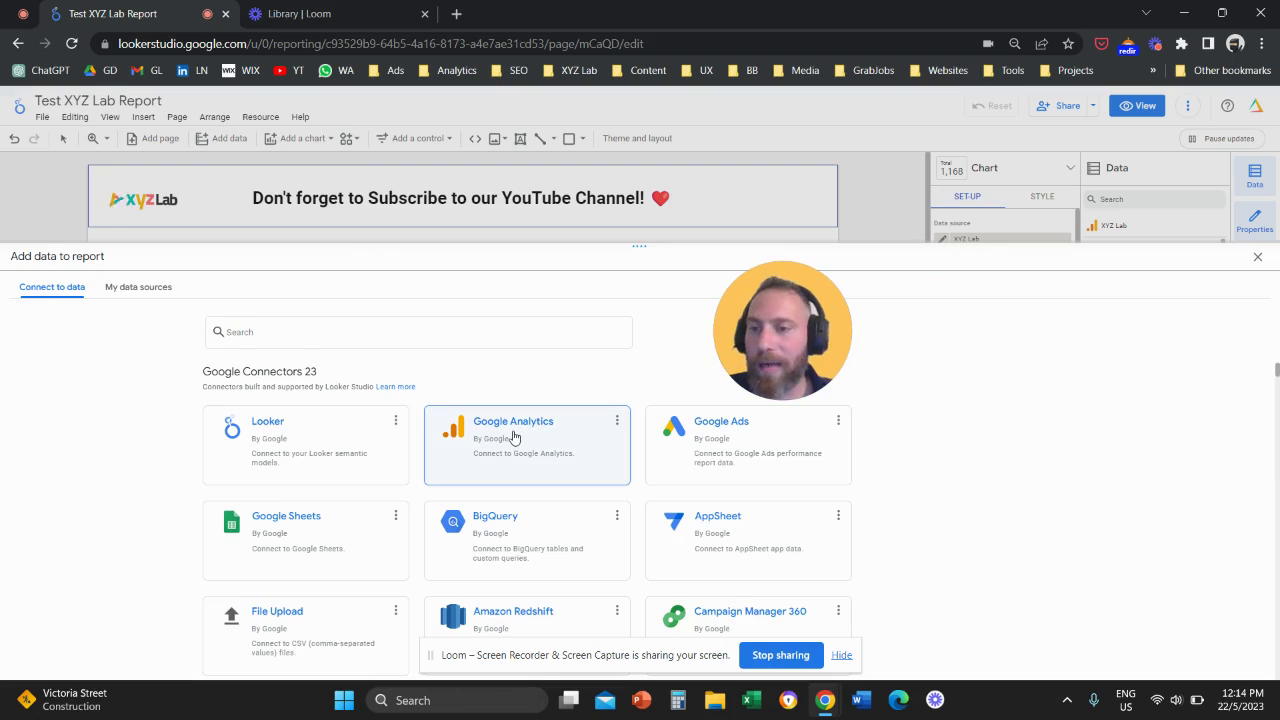
click(513, 436)
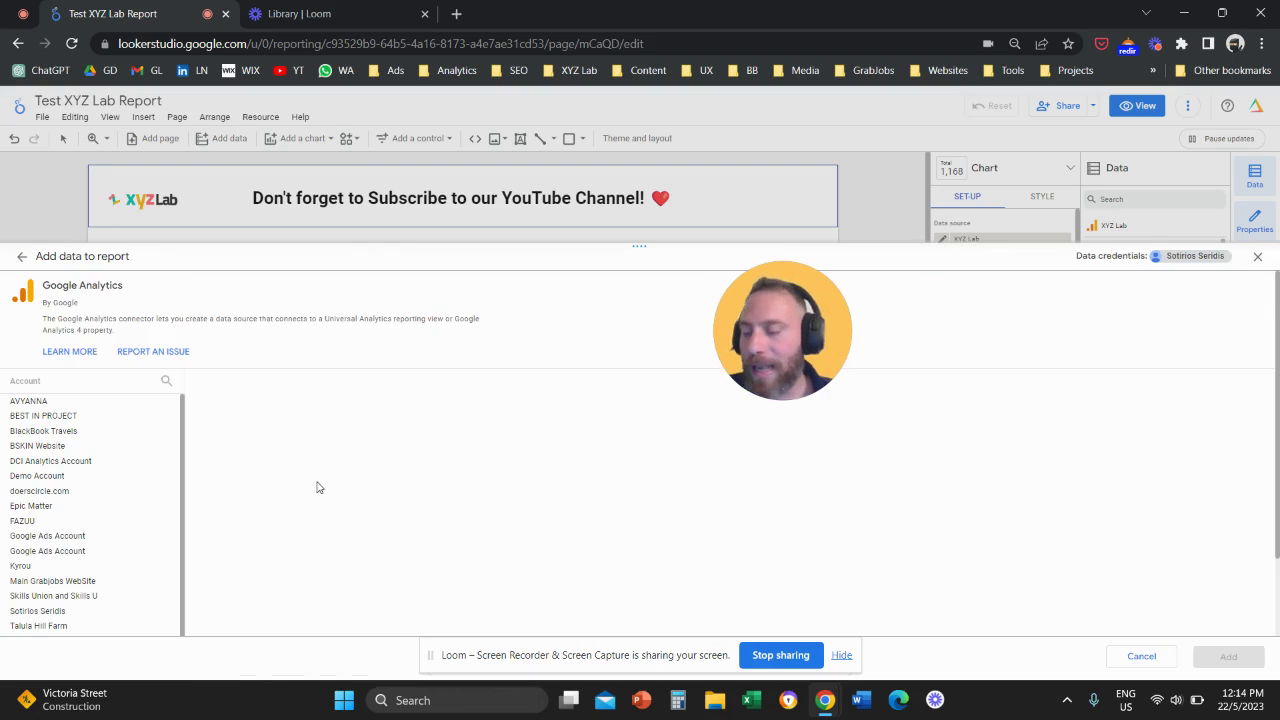
drag(766, 325, 169, 485)
click(85, 478)
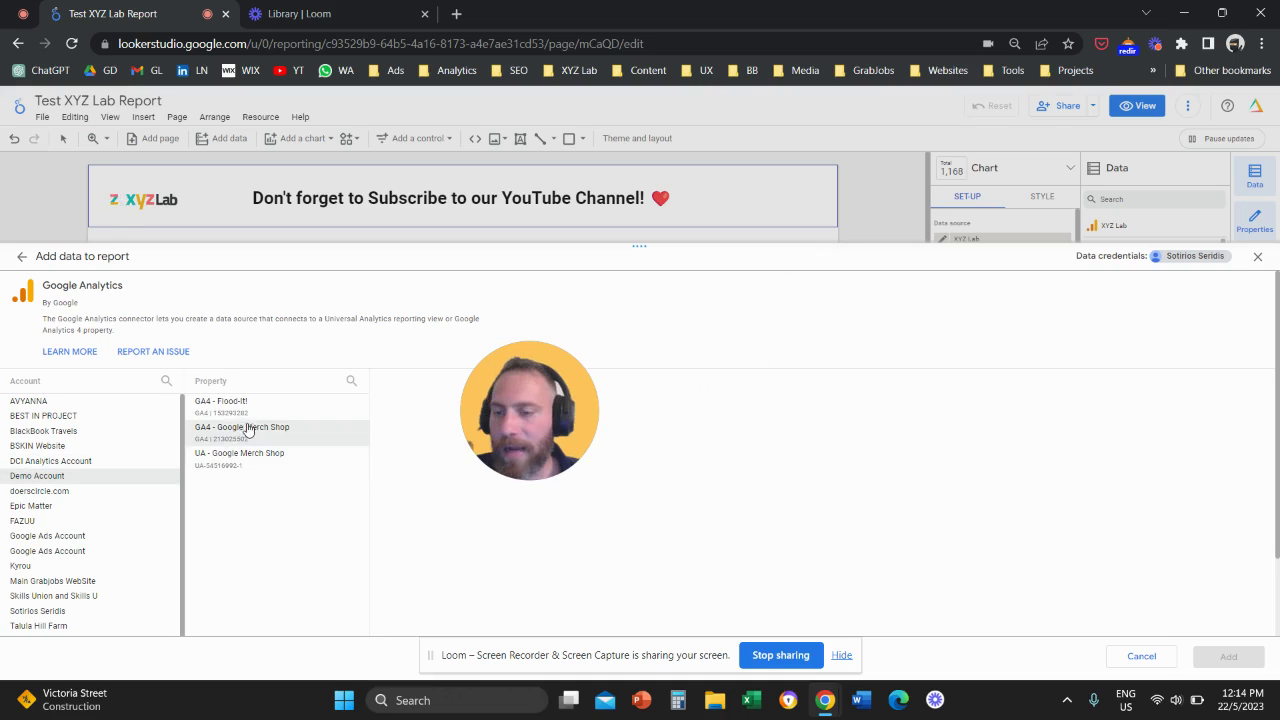
click(285, 430)
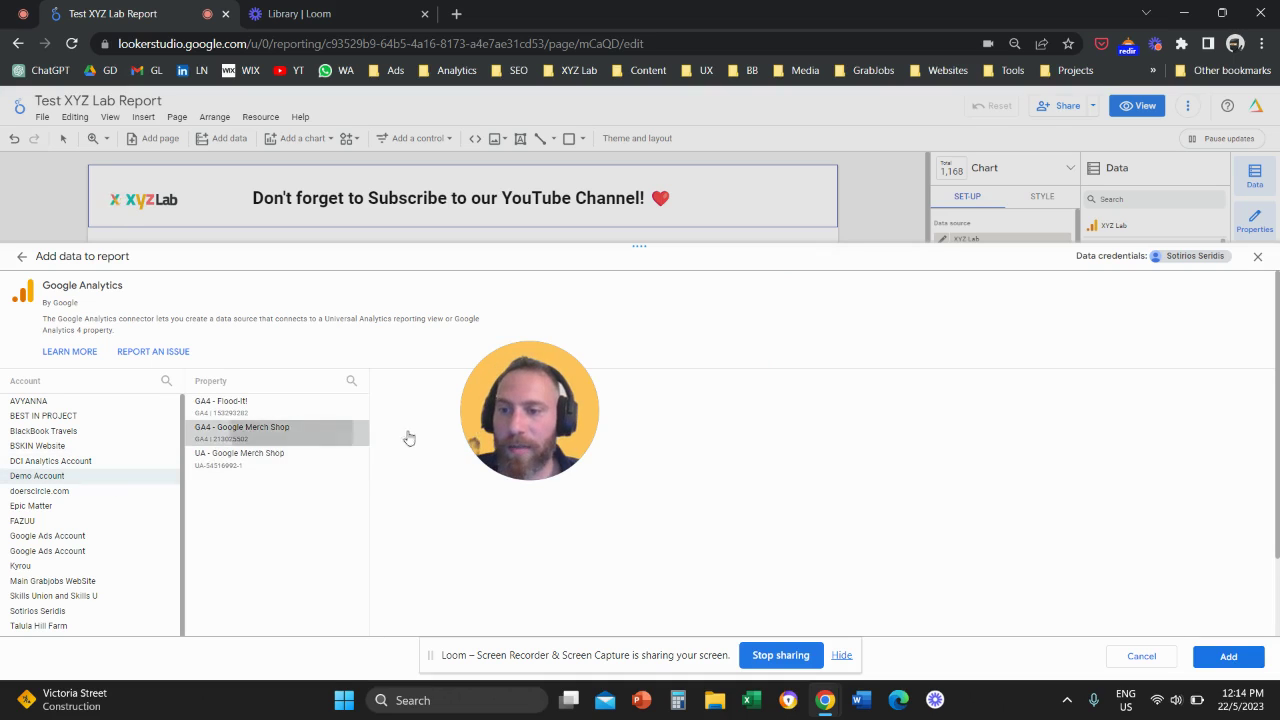
drag(500, 428, 970, 504)
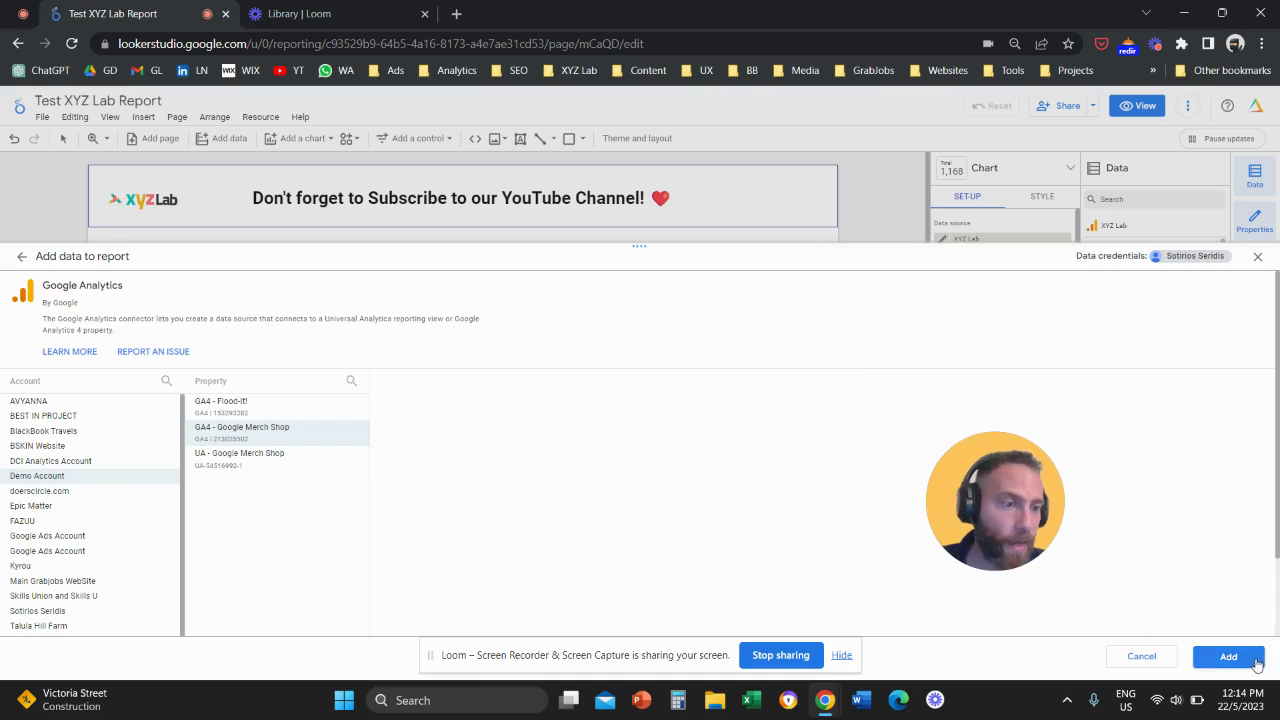
click(1228, 656)
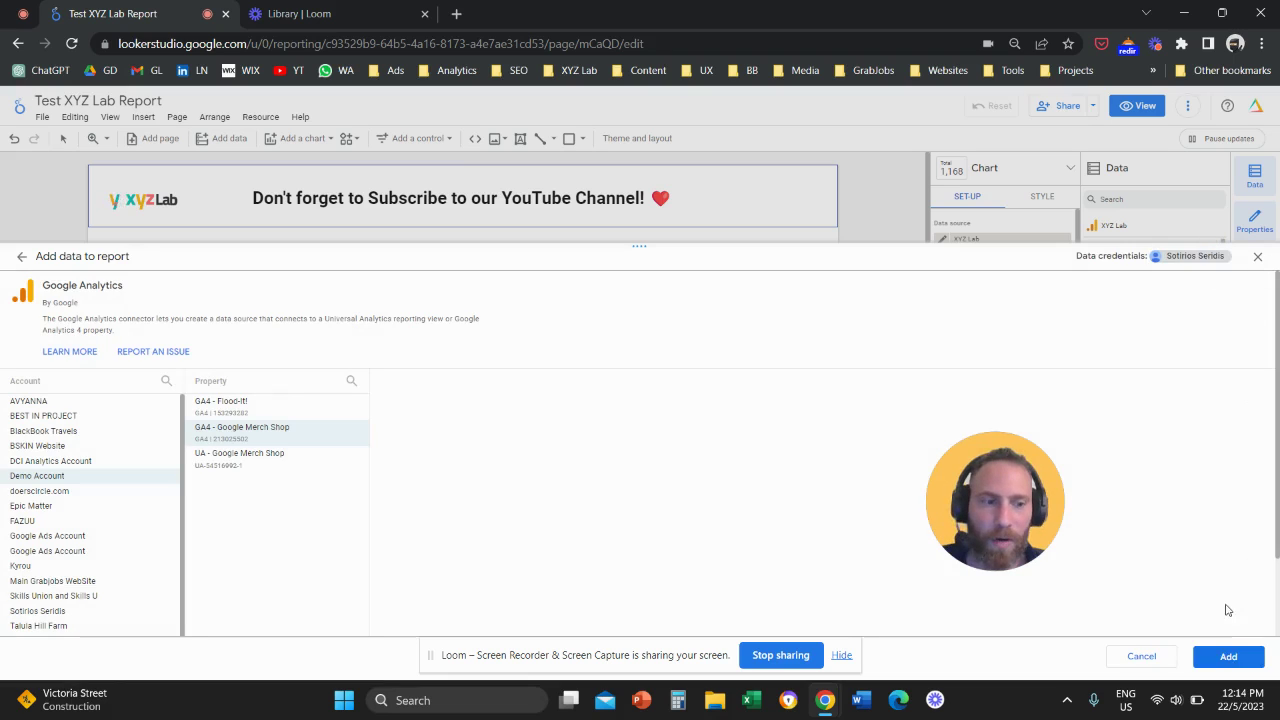
click(1229, 656)
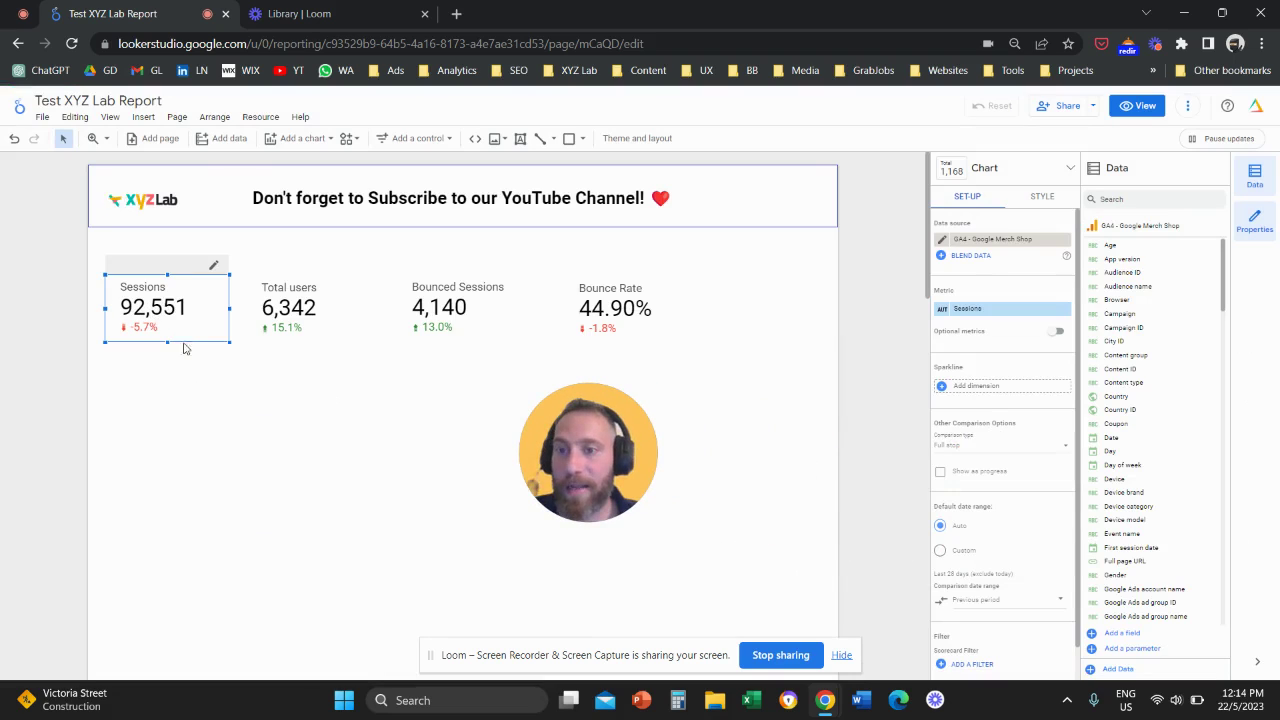
drag(599, 433, 806, 313)
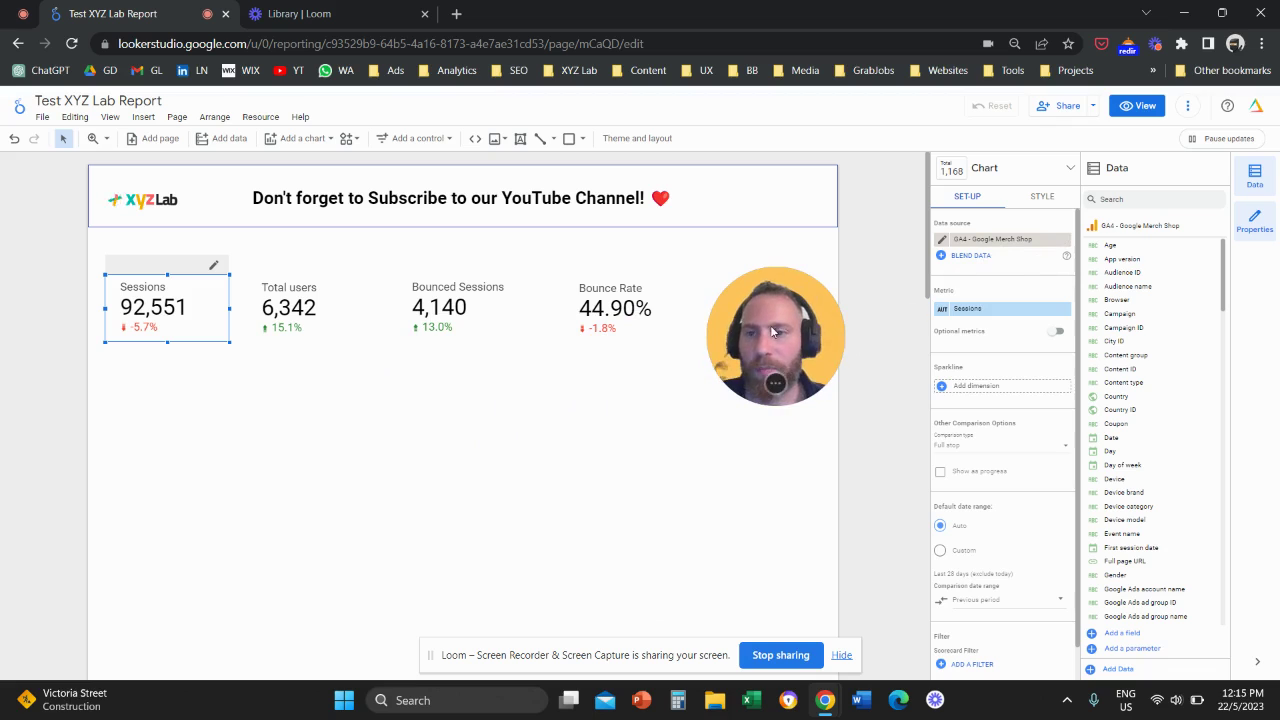
click(300, 332)
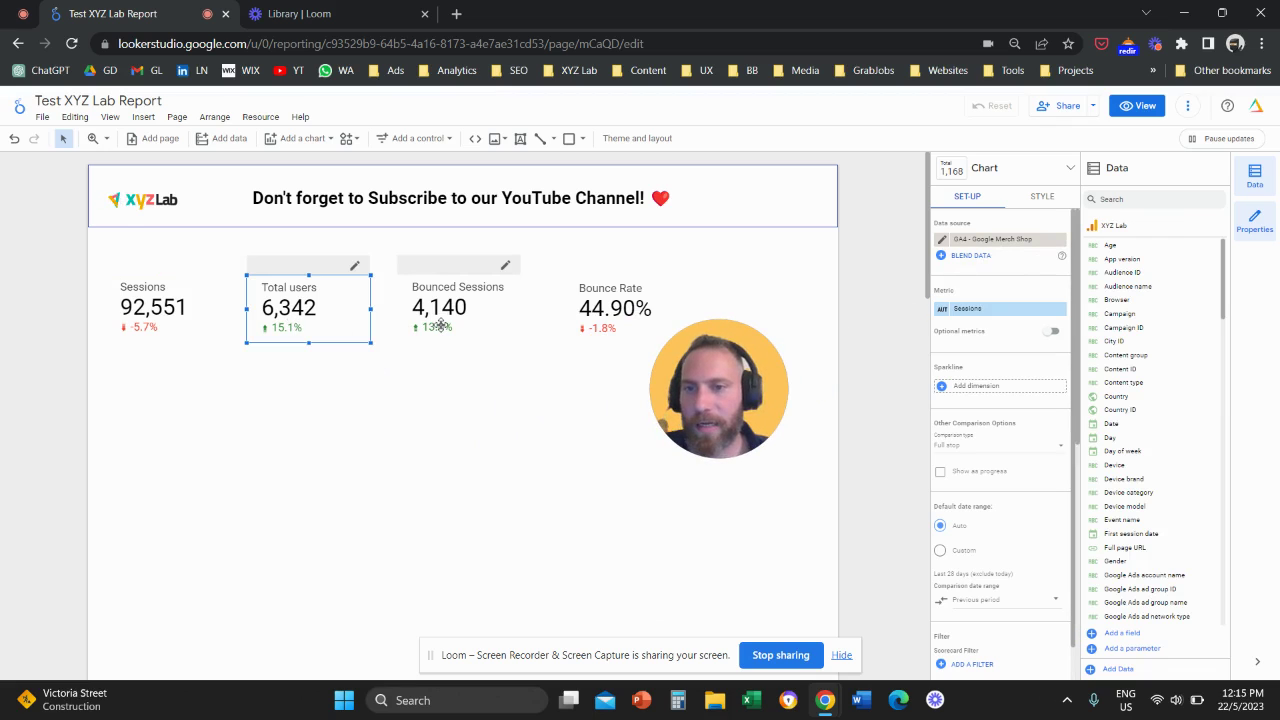
click(445, 325)
click(603, 325)
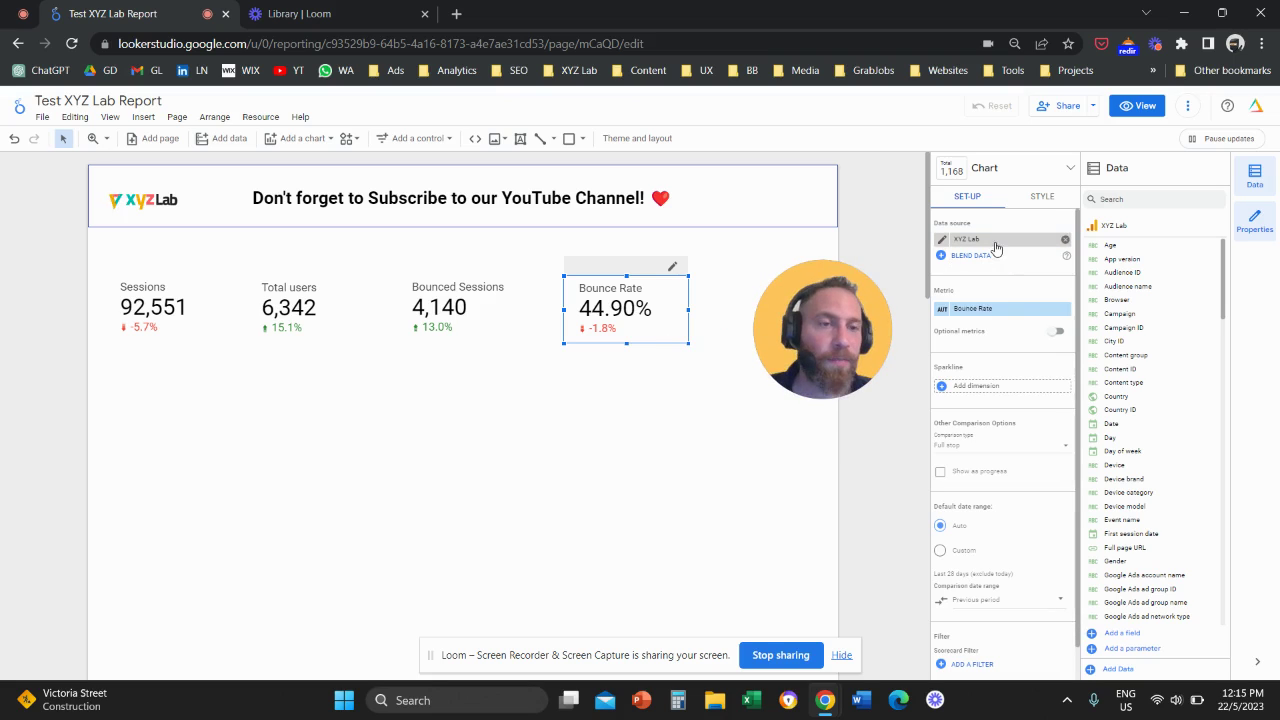
drag(822, 311, 719, 384)
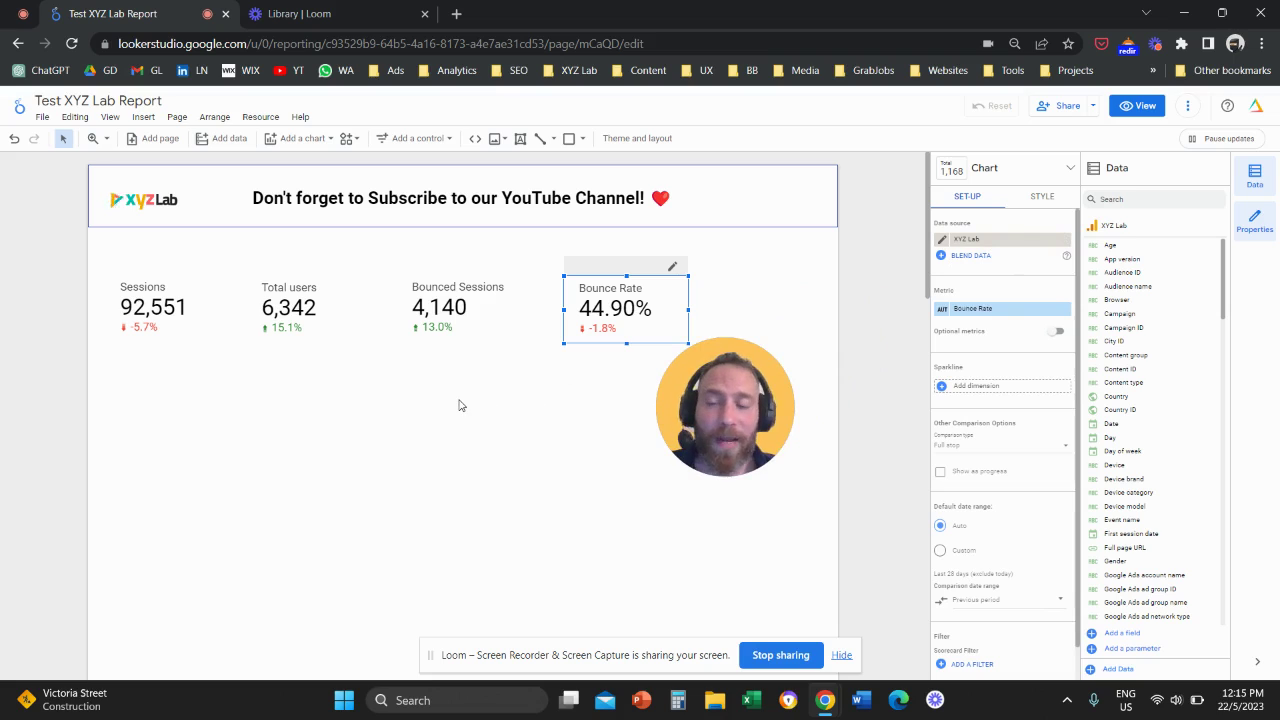
Step: Select the Total users, Bounced Sessions and Bounce Rate scorecards together
click(276, 330)
shift+click(458, 310)
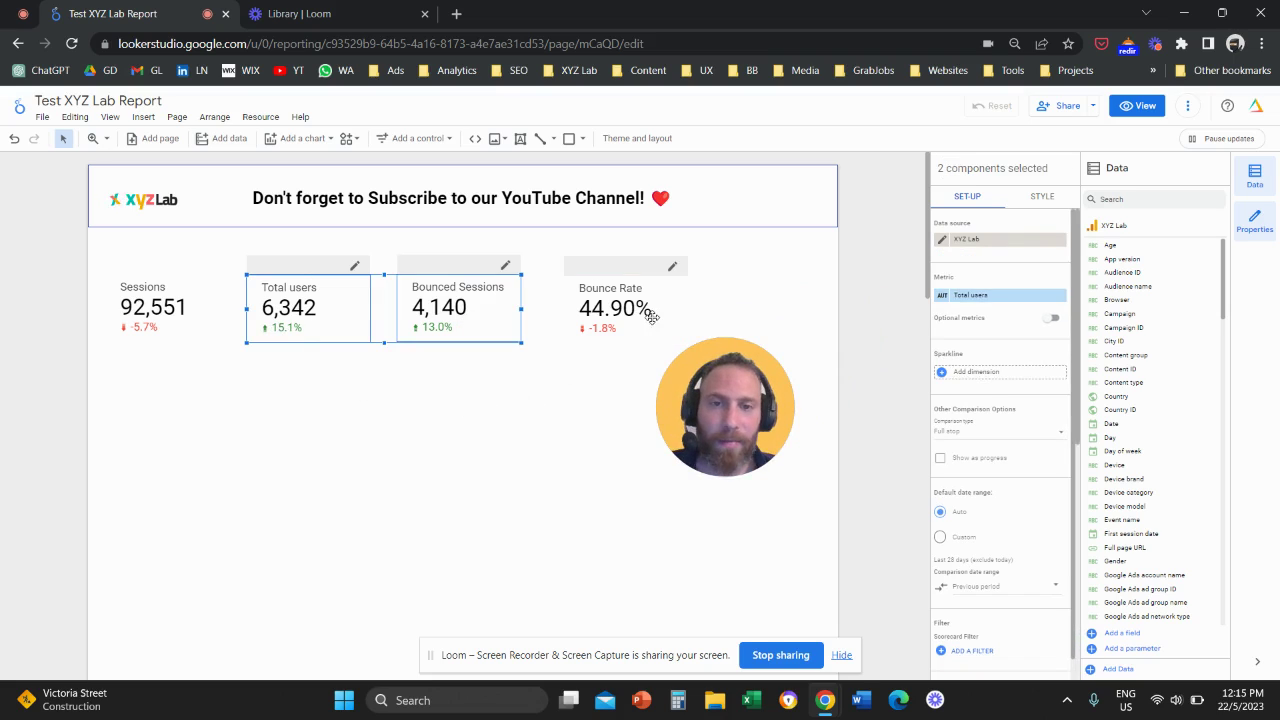
shift+click(633, 313)
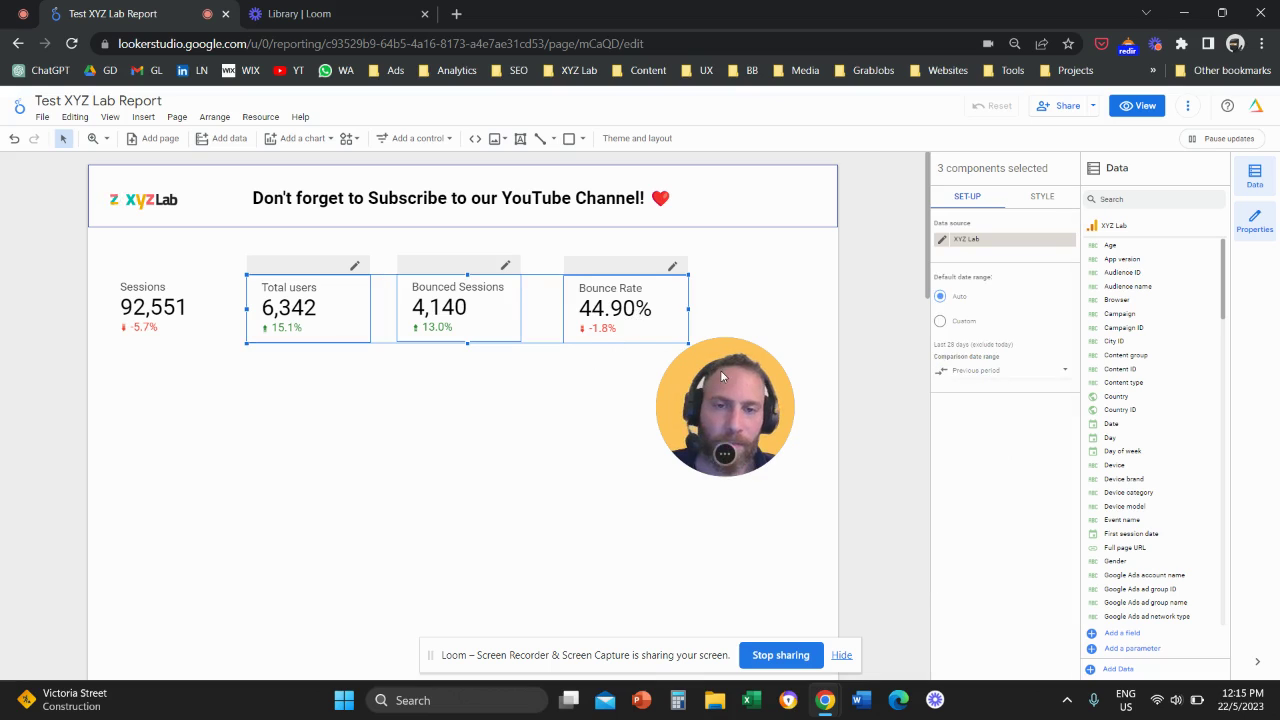
drag(715, 382, 823, 366)
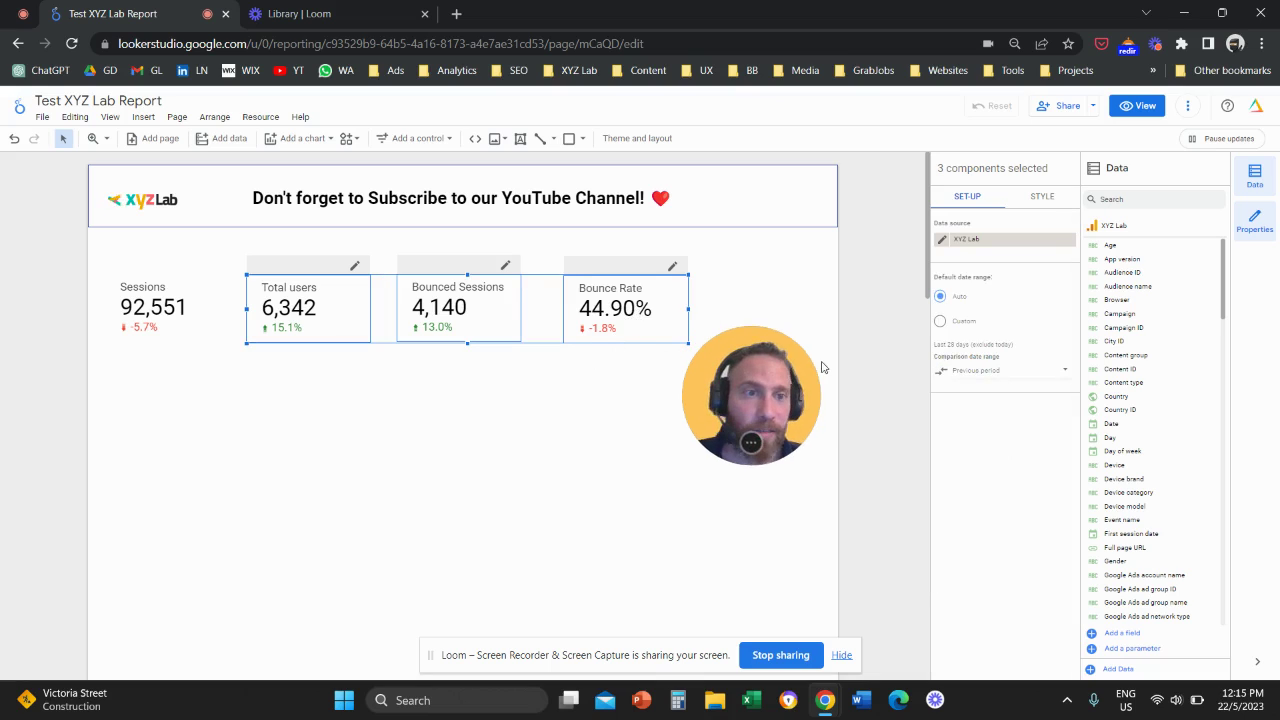
Step: Add the Demo Account's GA4 - Google Merch Shop property as their data source
click(1011, 241)
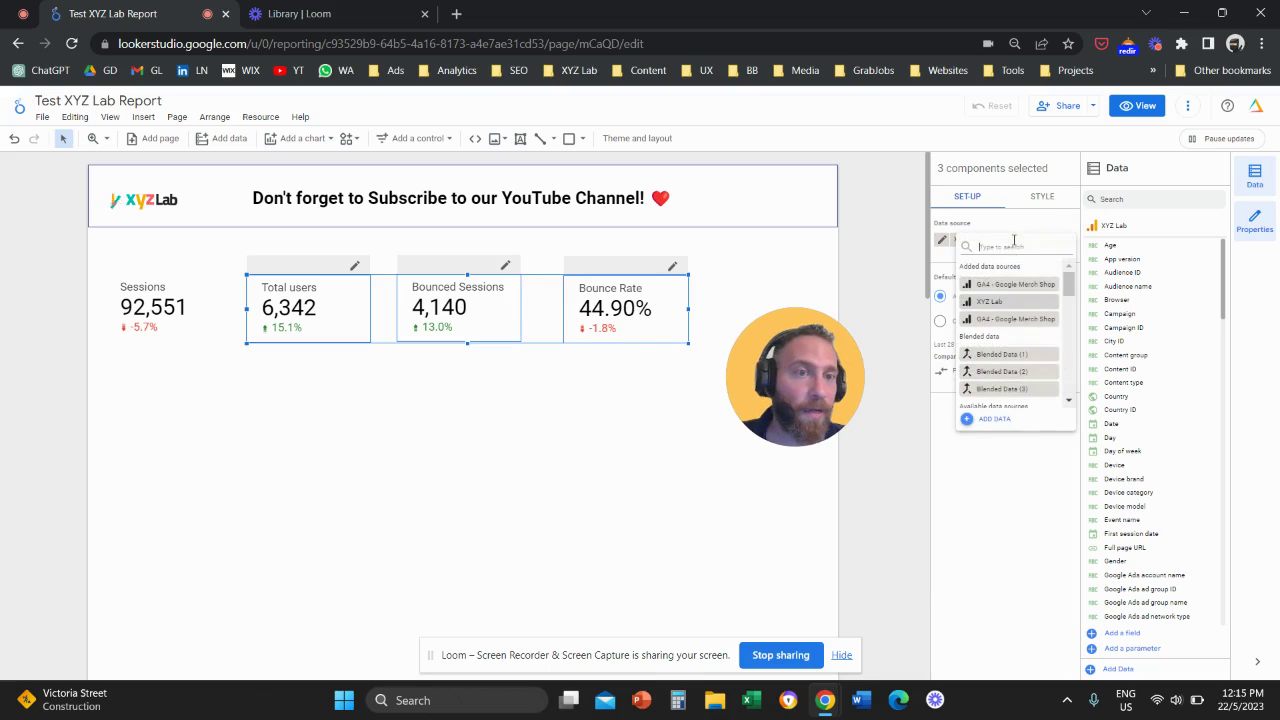
click(1009, 424)
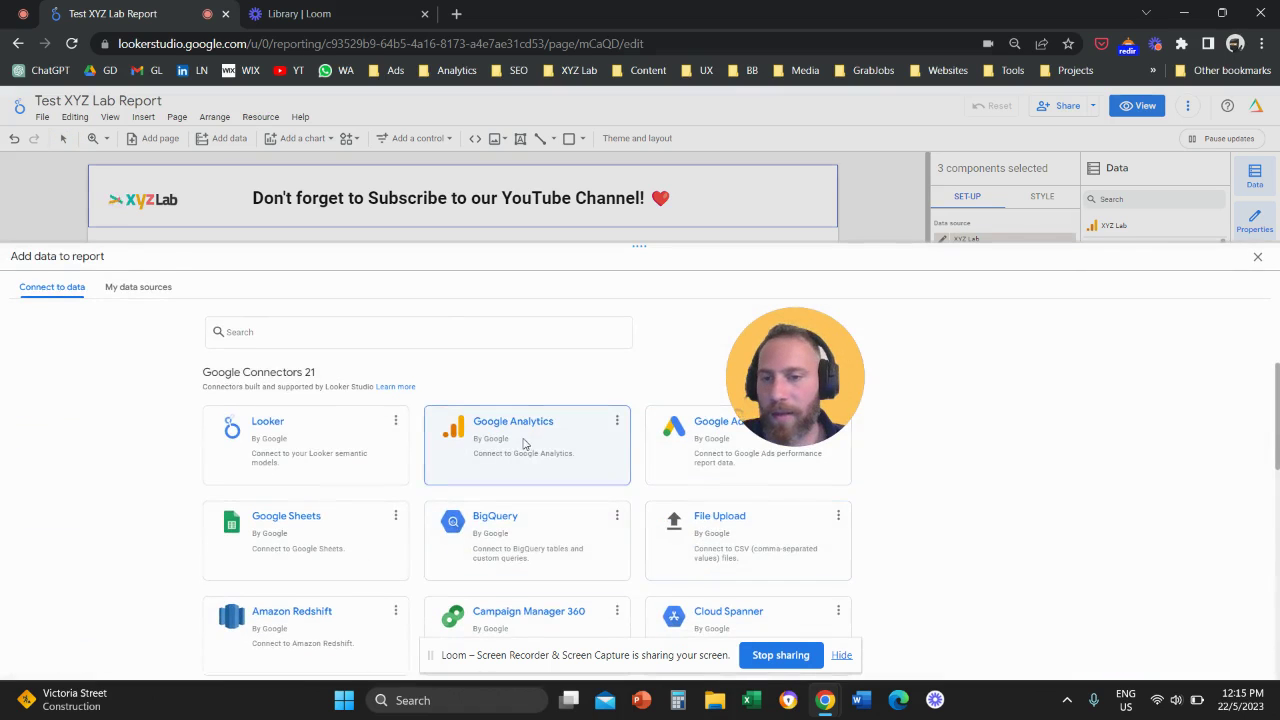
click(527, 443)
click(62, 478)
click(240, 430)
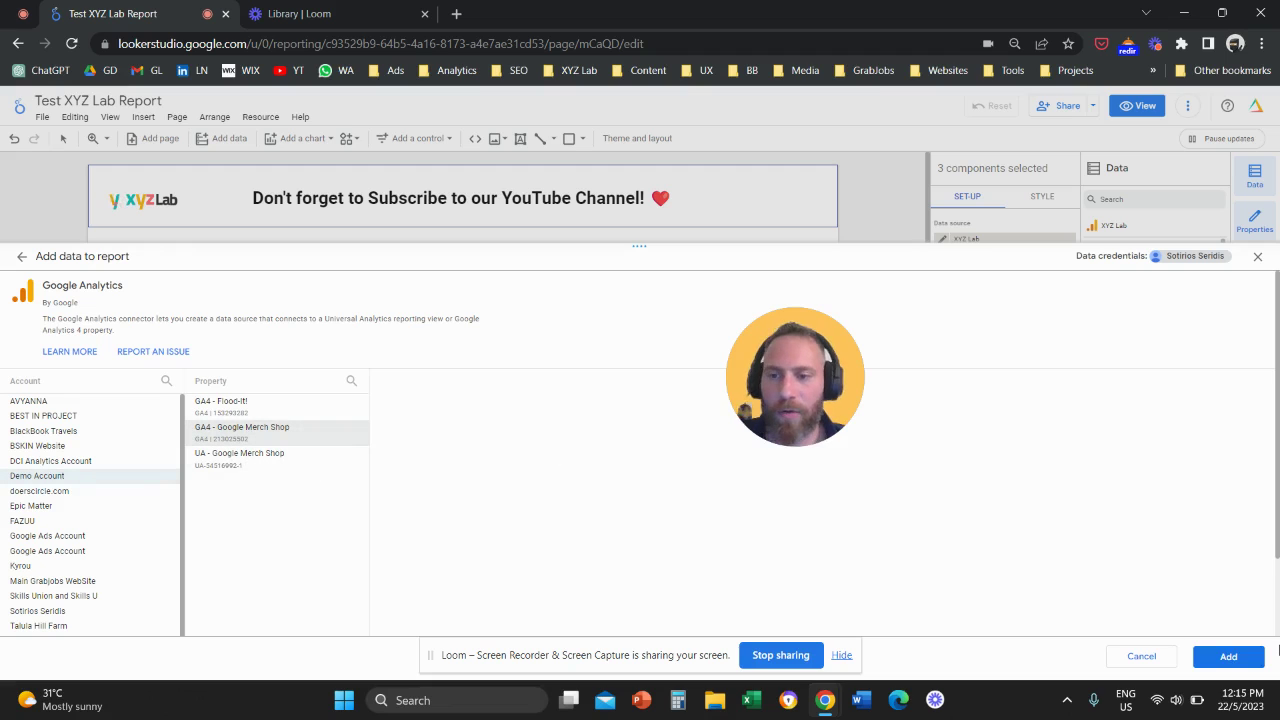
click(1197, 655)
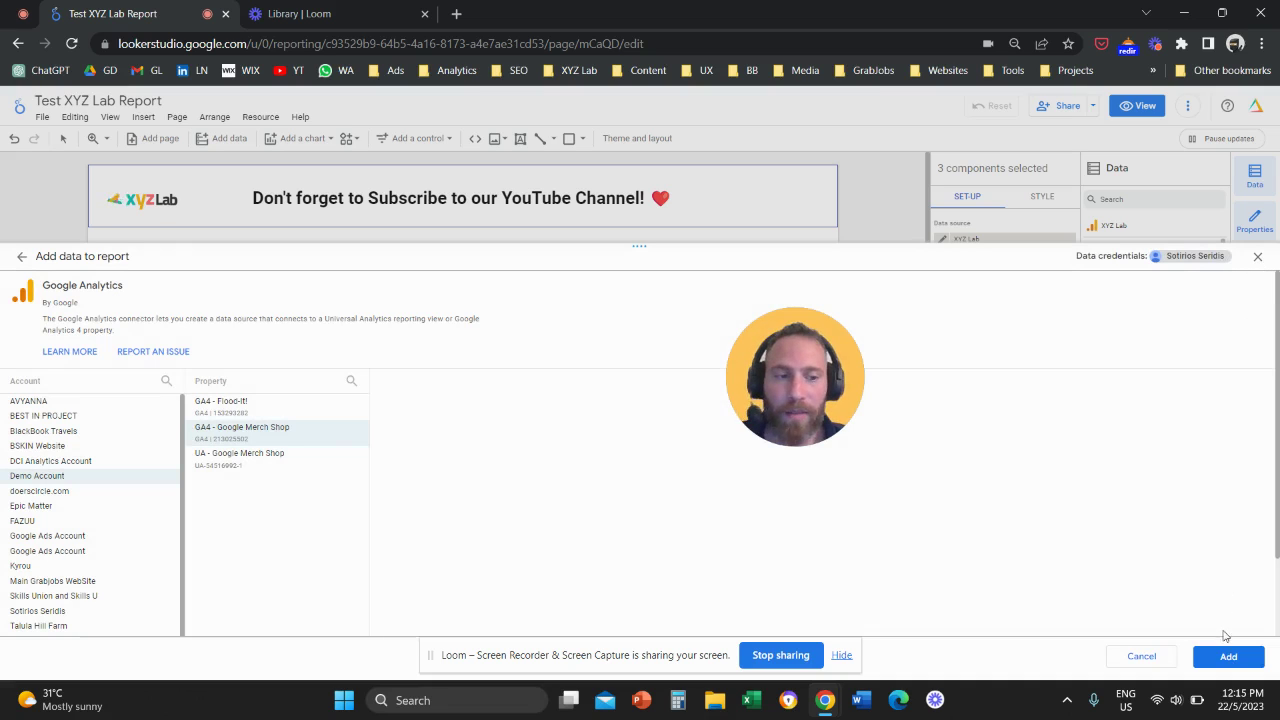
click(1228, 656)
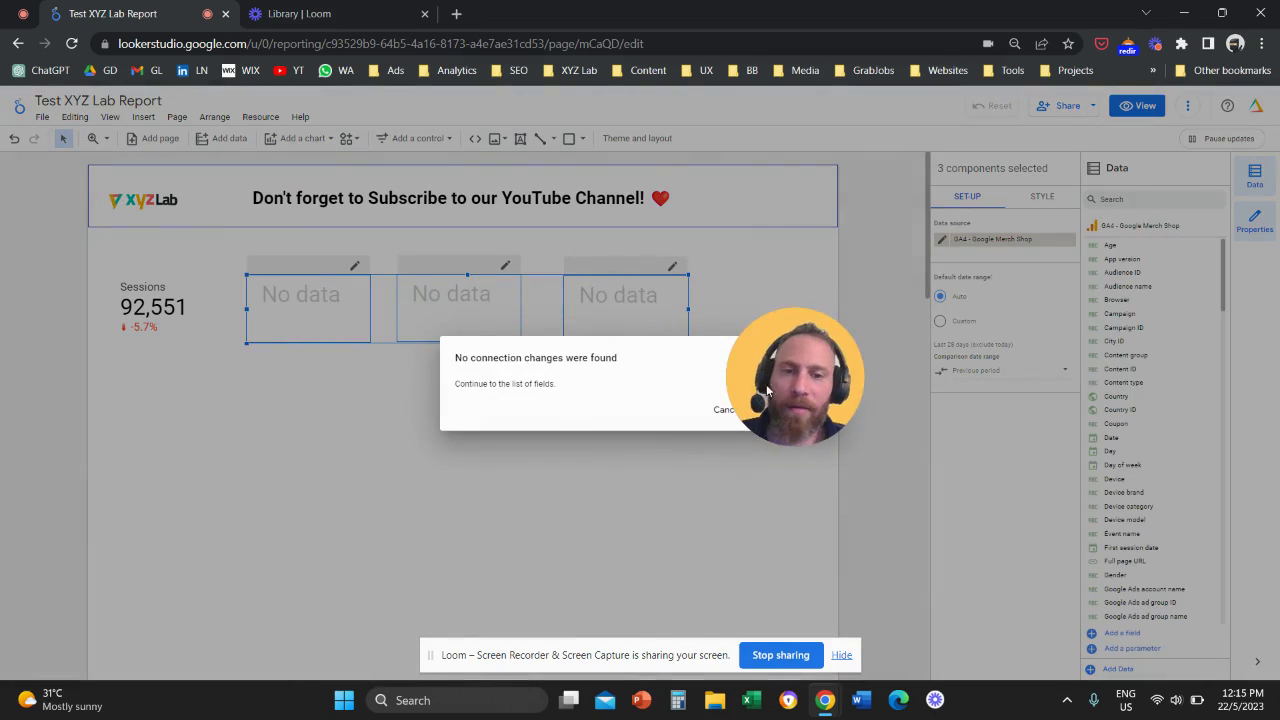
Step: Dismiss the dialog reporting that no connection changes were found
drag(775, 385, 866, 495)
click(790, 409)
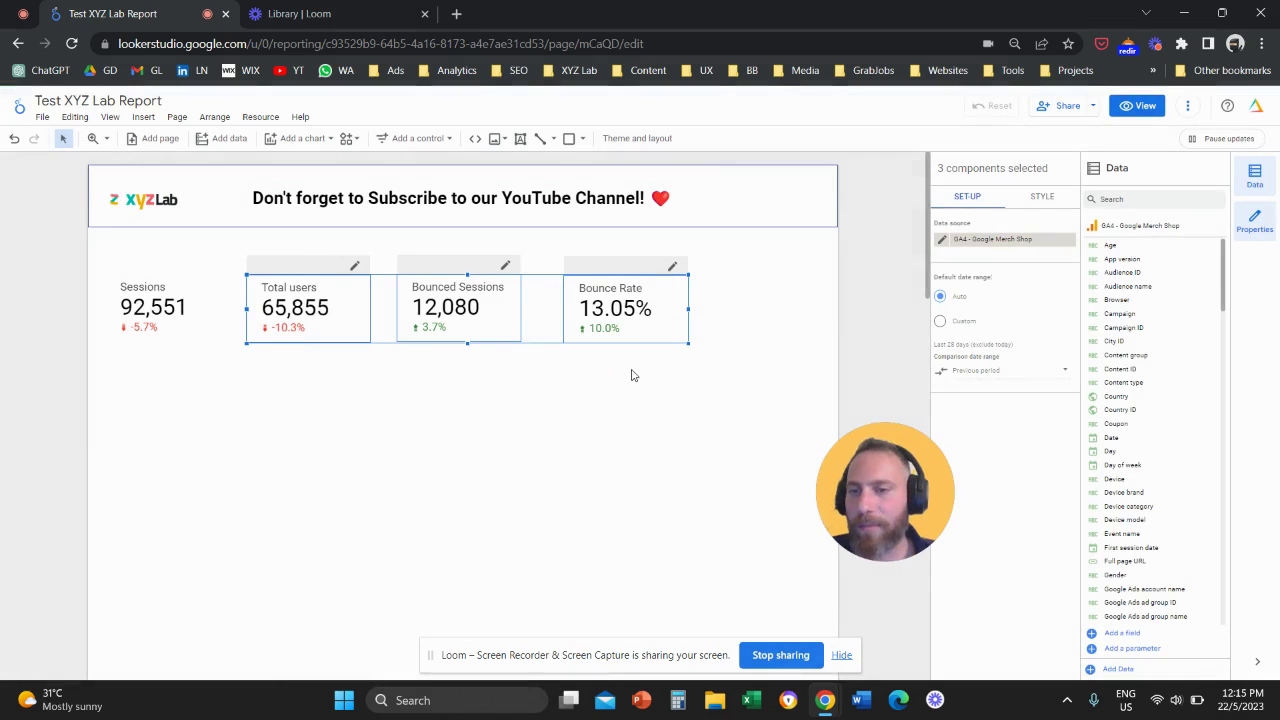
drag(843, 463, 718, 424)
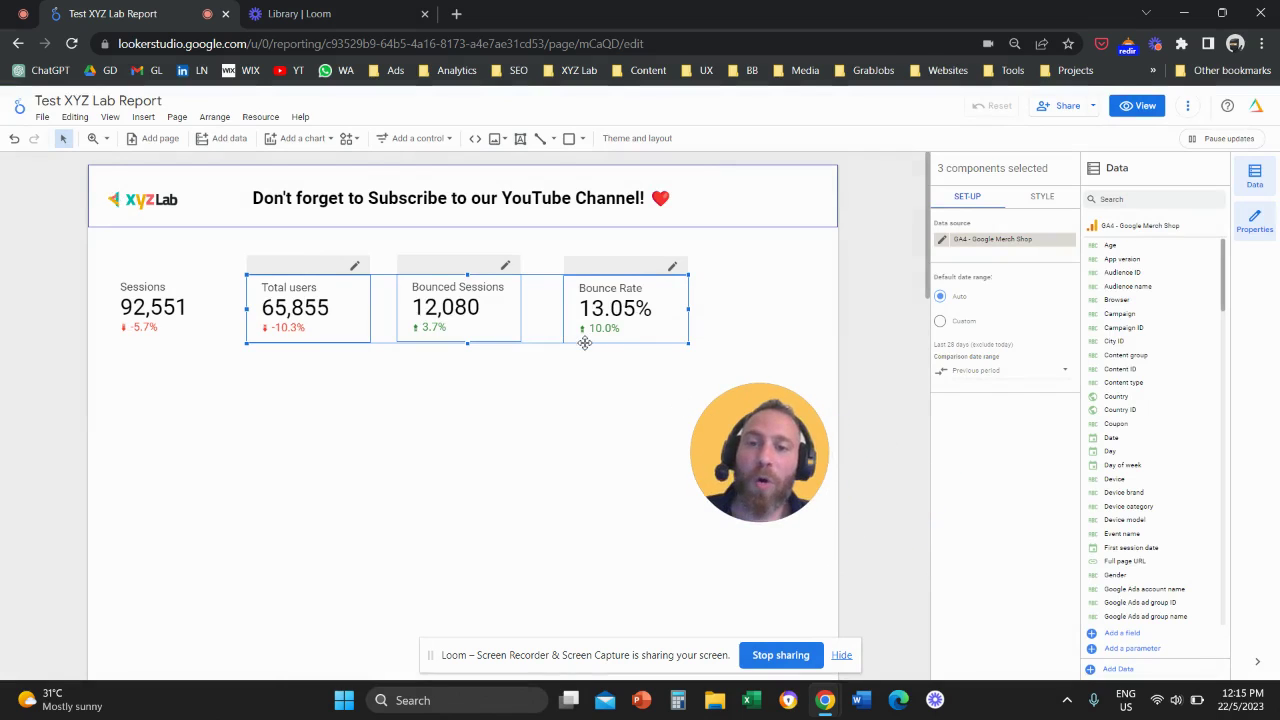
Step: Add Sessions to the selection and switch all four scorecards to XYZ Lab
shift+click(178, 313)
click(998, 243)
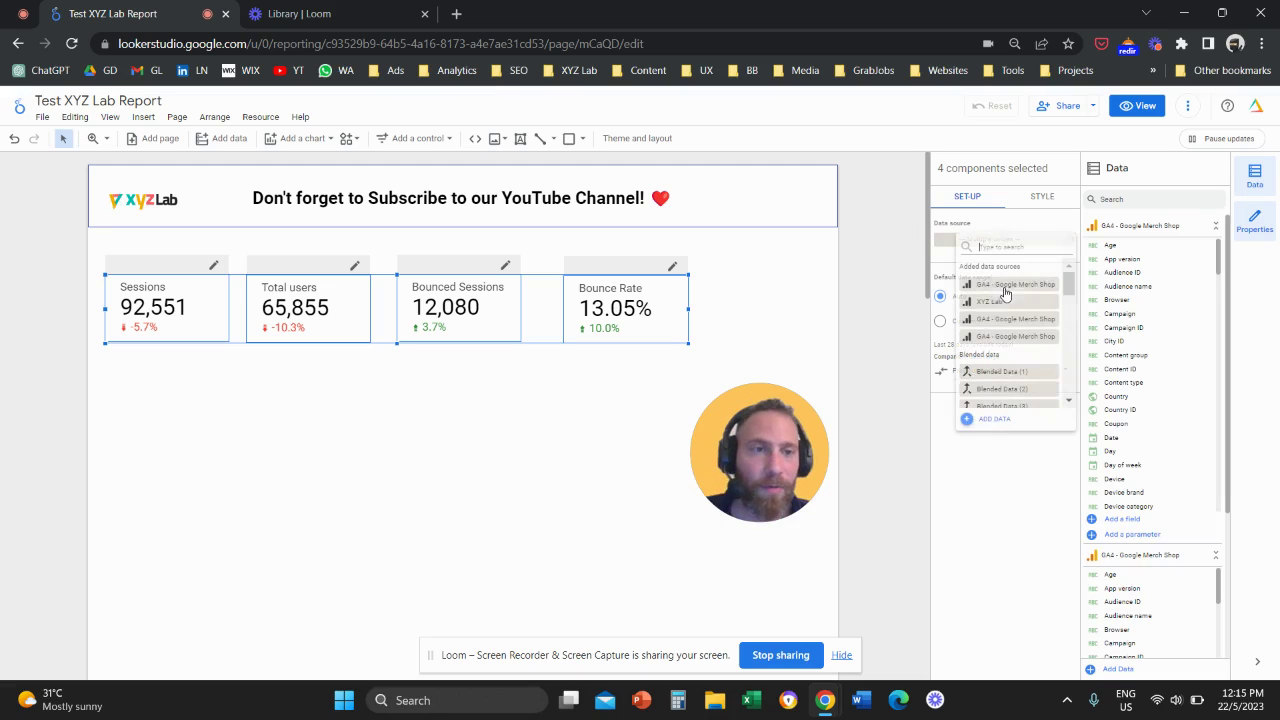
click(990, 302)
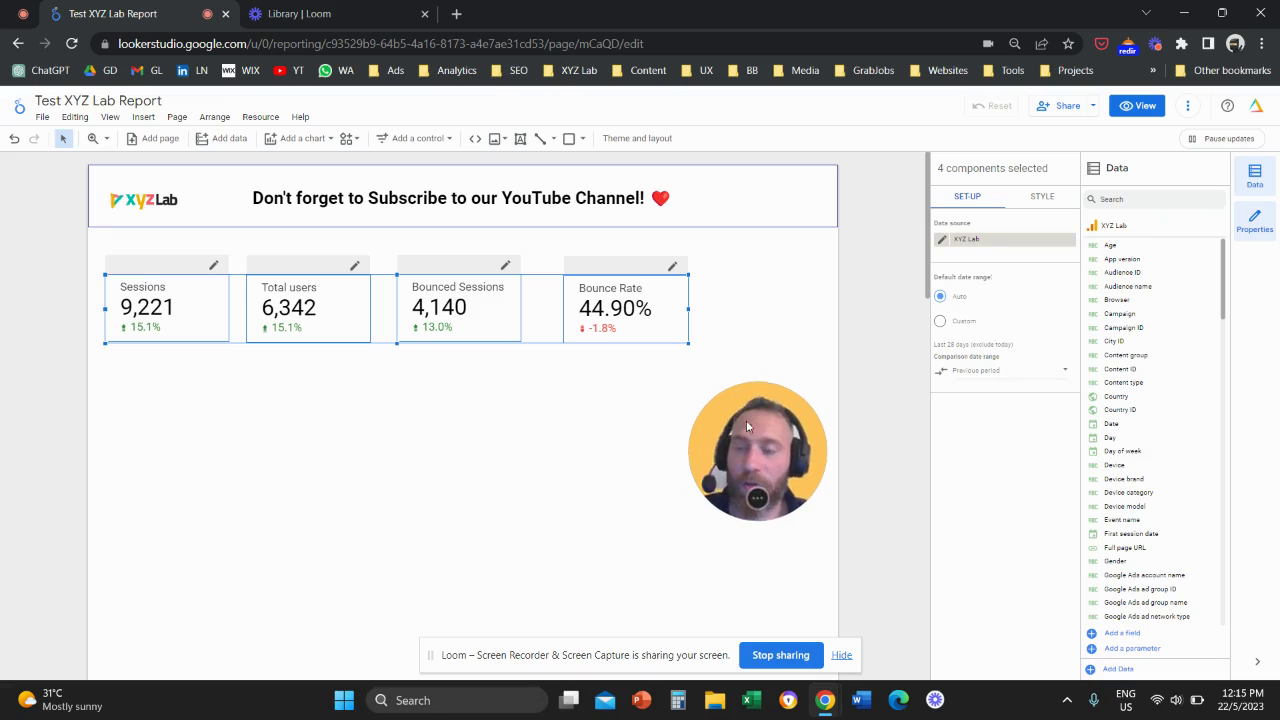
drag(750, 442, 745, 410)
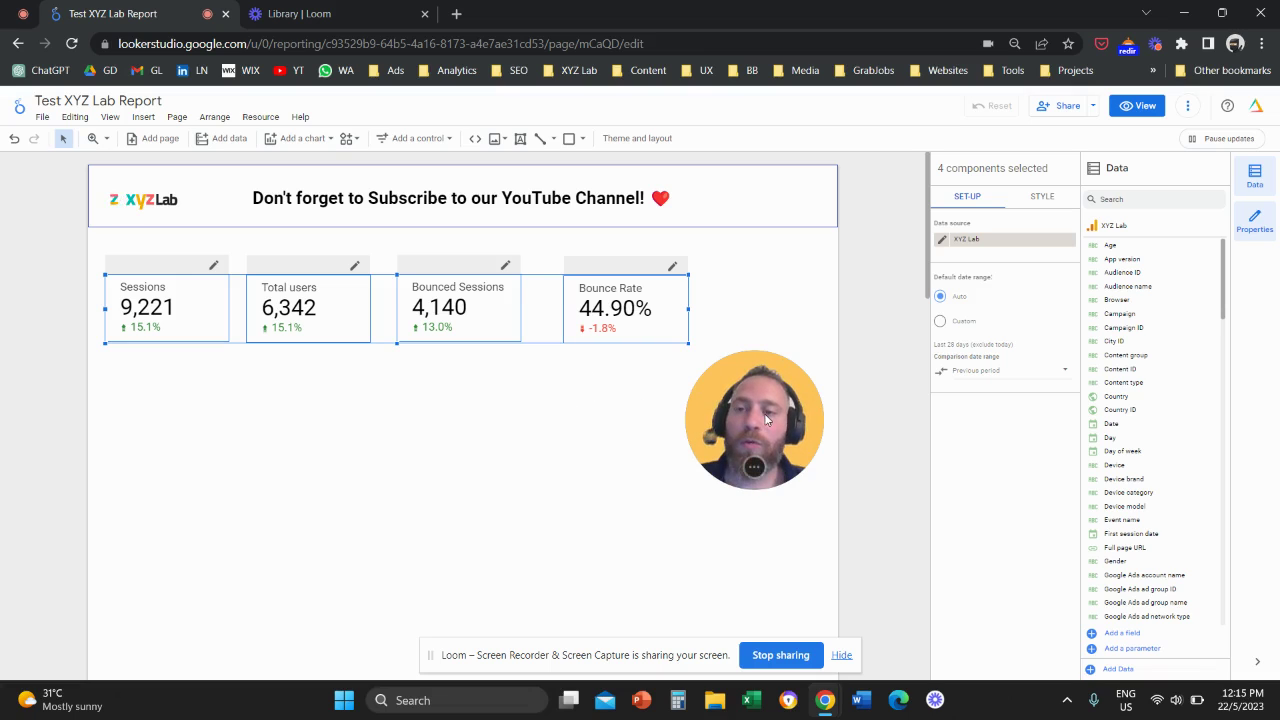
drag(761, 420, 450, 262)
Step: Open the Current page settings panel for the report page
click(176, 117)
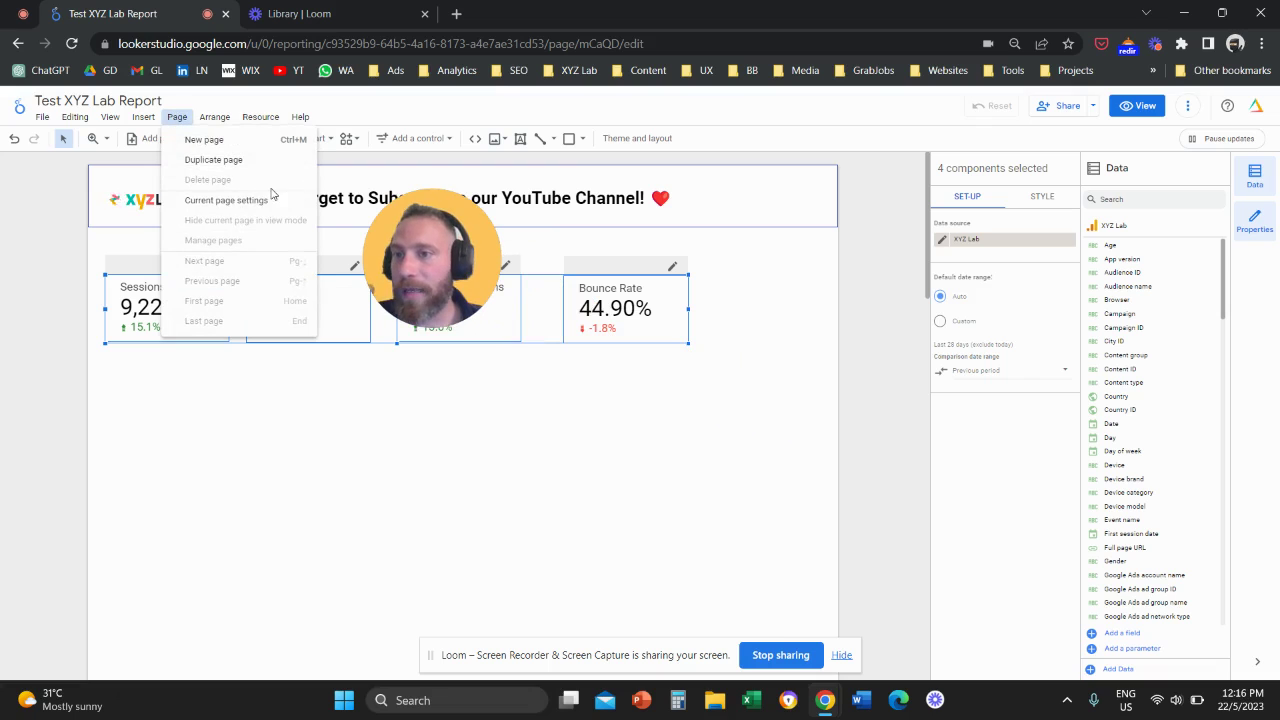
click(234, 201)
drag(409, 241, 806, 258)
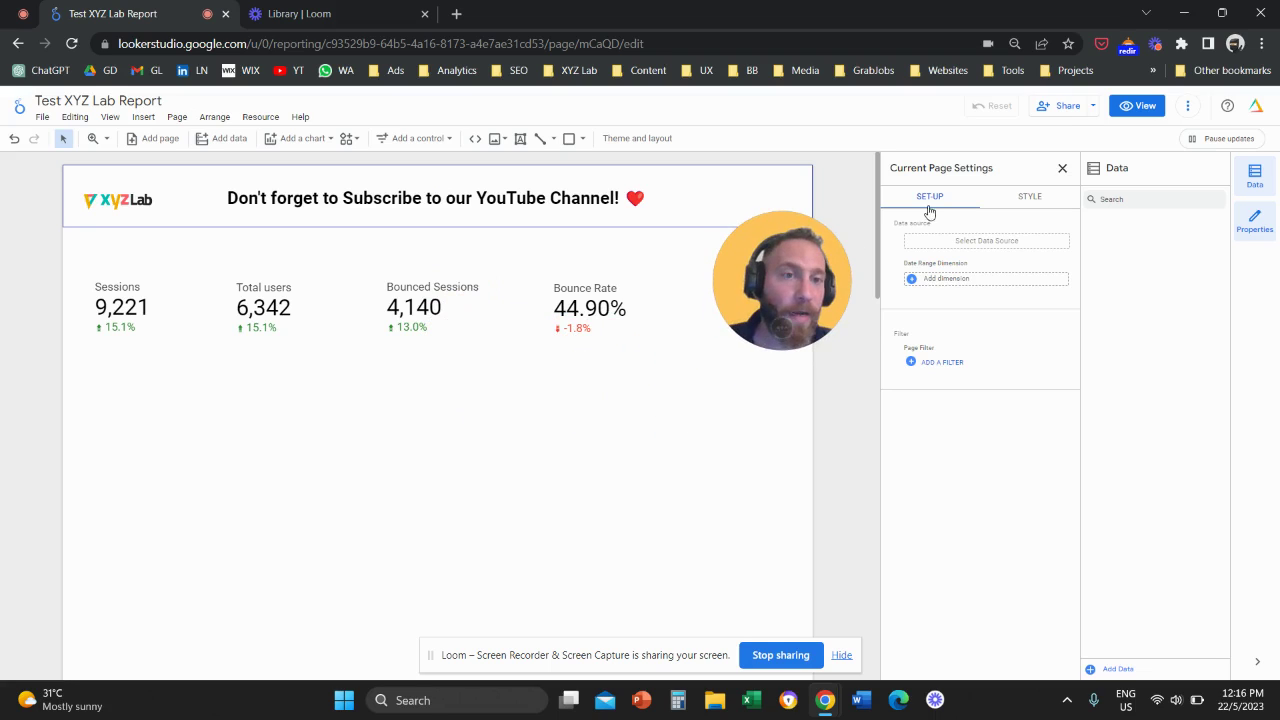
Step: Add the Demo Account's GA4 - Google Merch Shop property as the page's data source
click(976, 243)
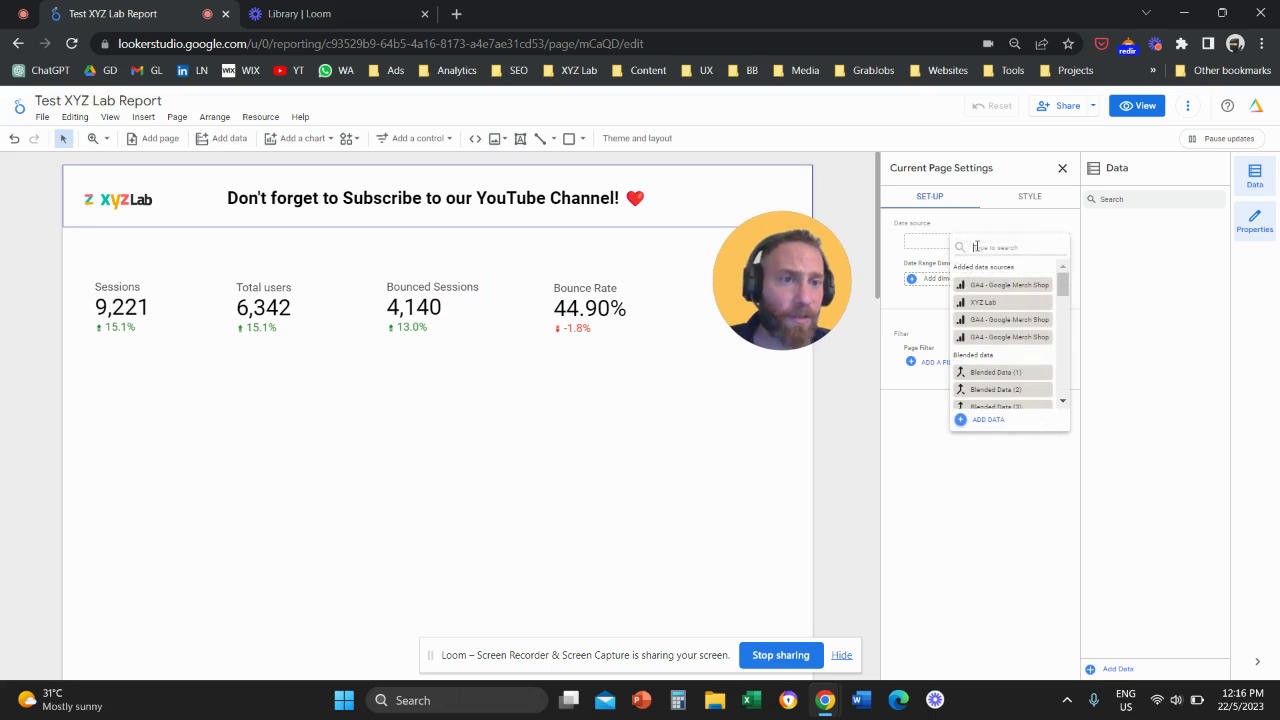
click(990, 421)
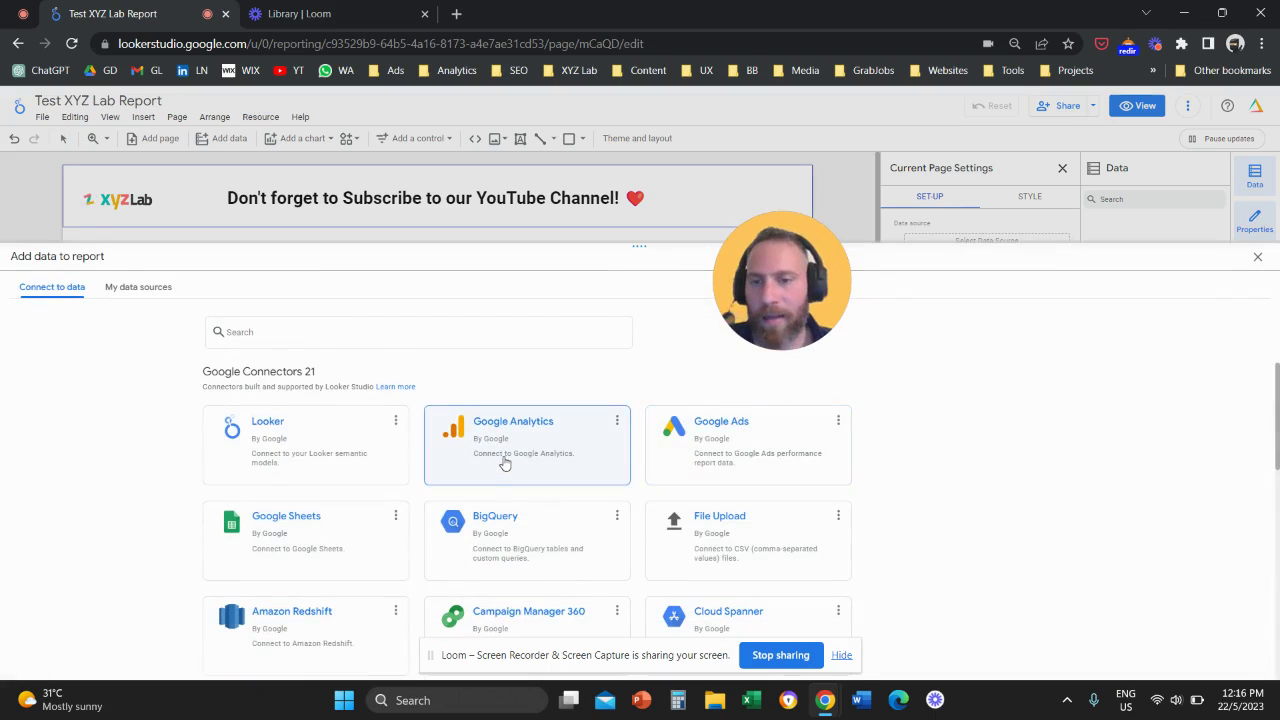
click(507, 461)
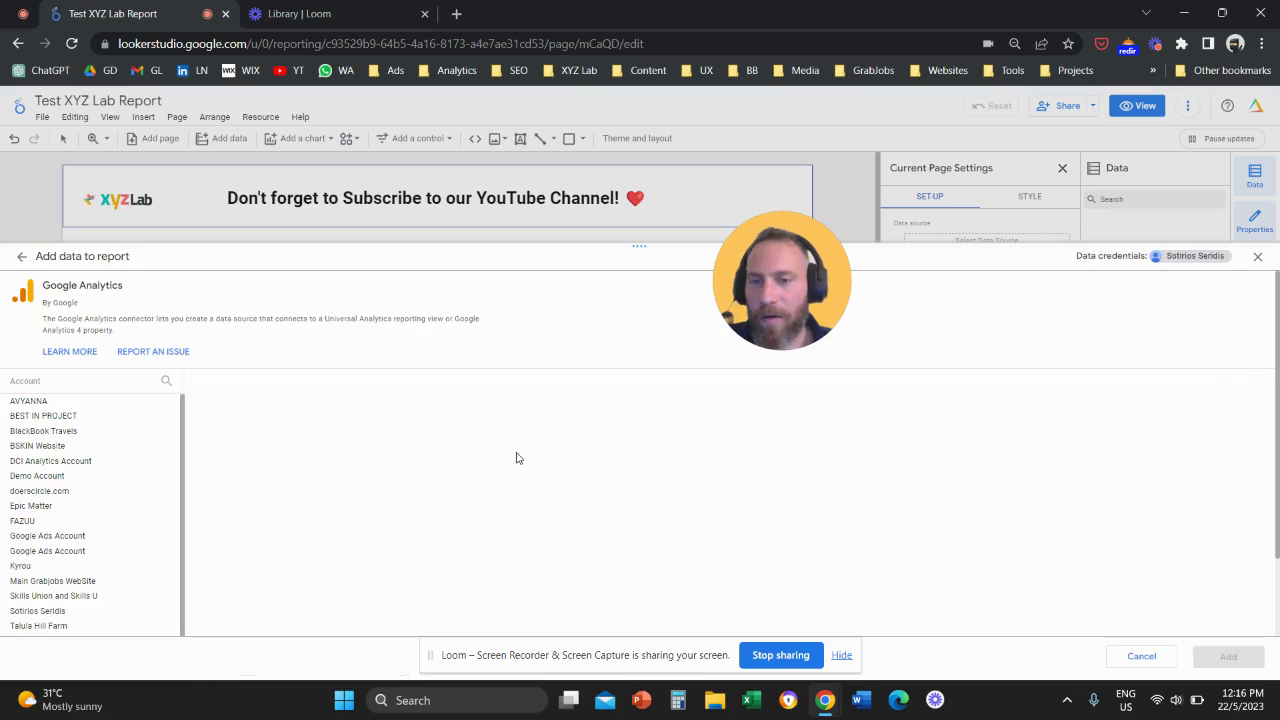
click(30, 478)
click(232, 430)
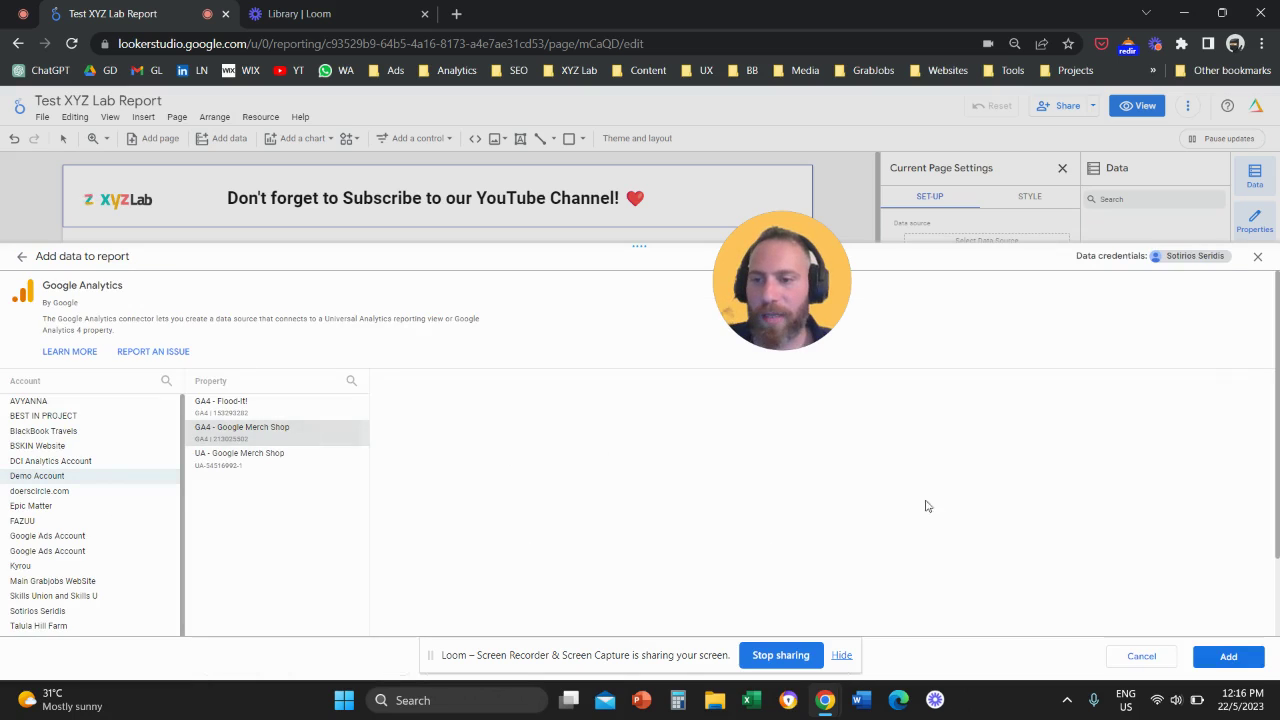
click(1226, 656)
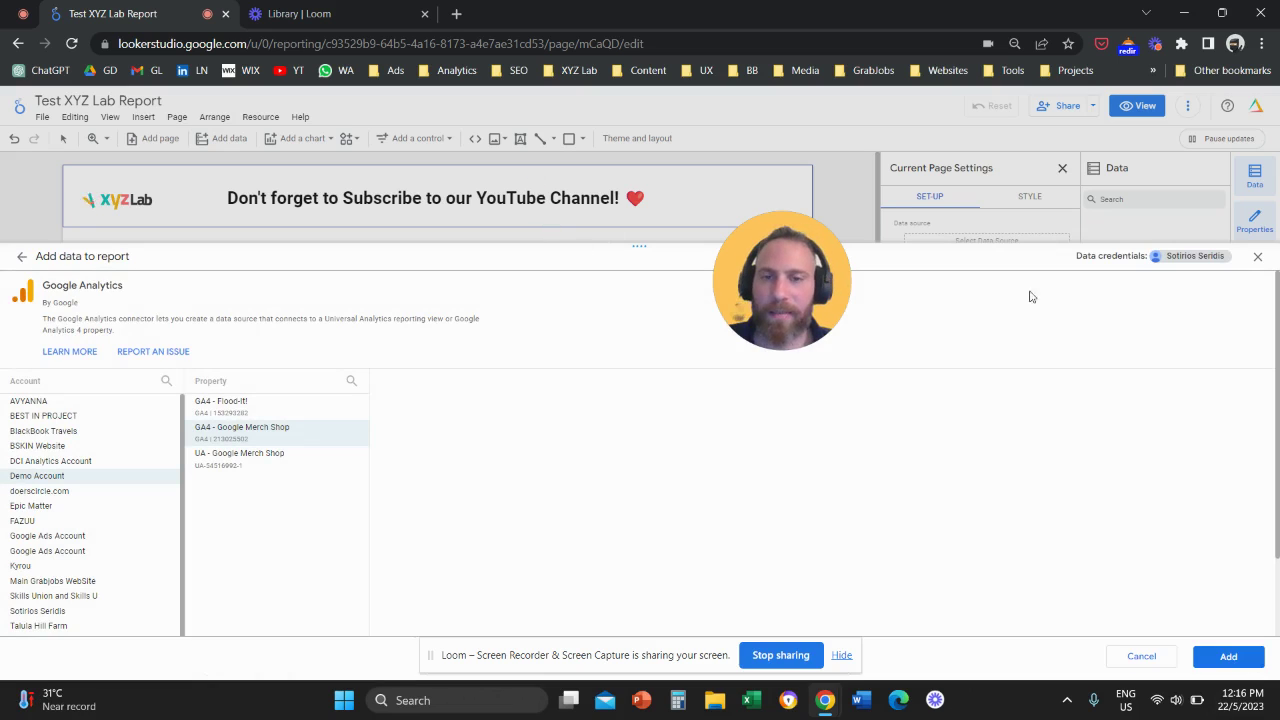
click(1210, 656)
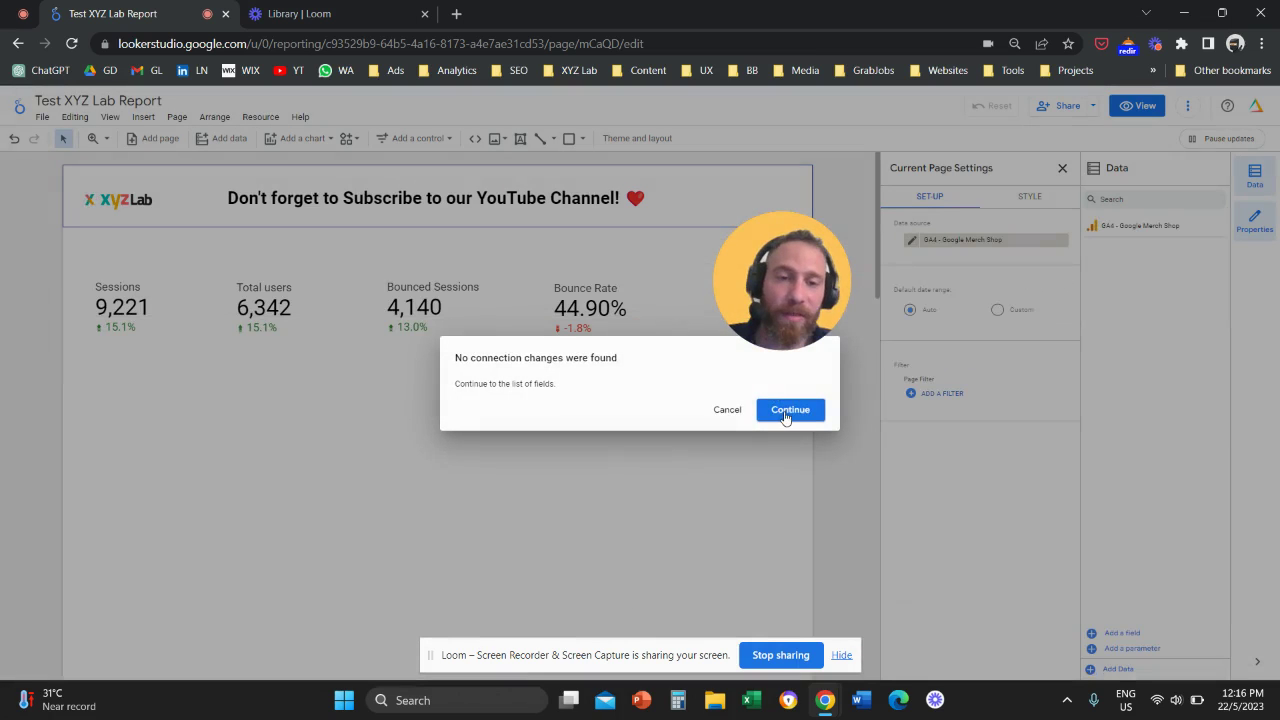
click(786, 411)
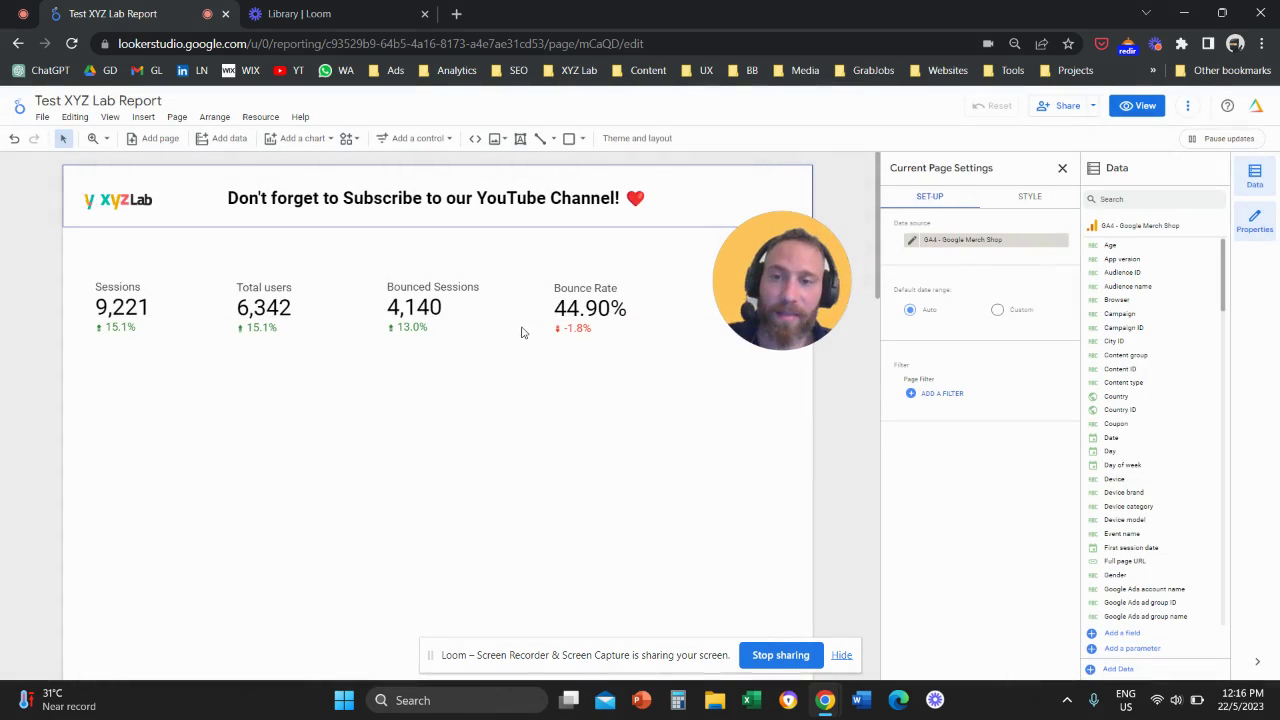
drag(764, 266, 743, 341)
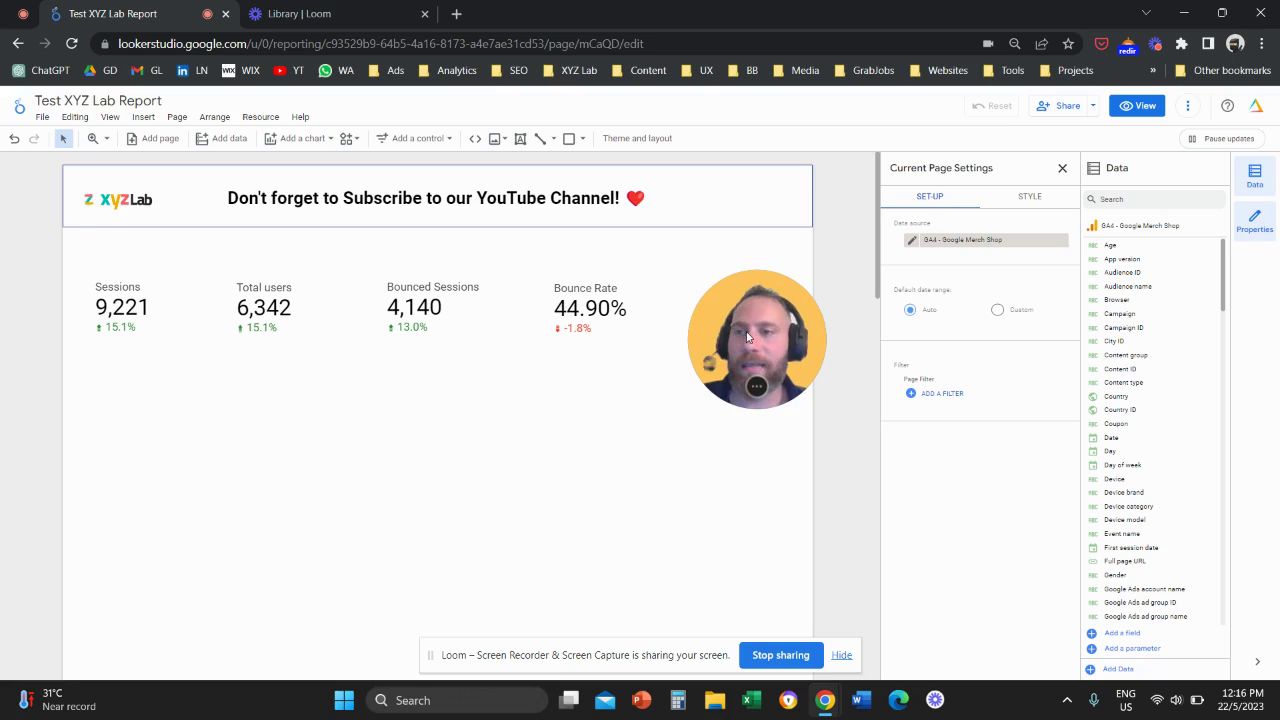
drag(746, 331, 355, 236)
click(177, 117)
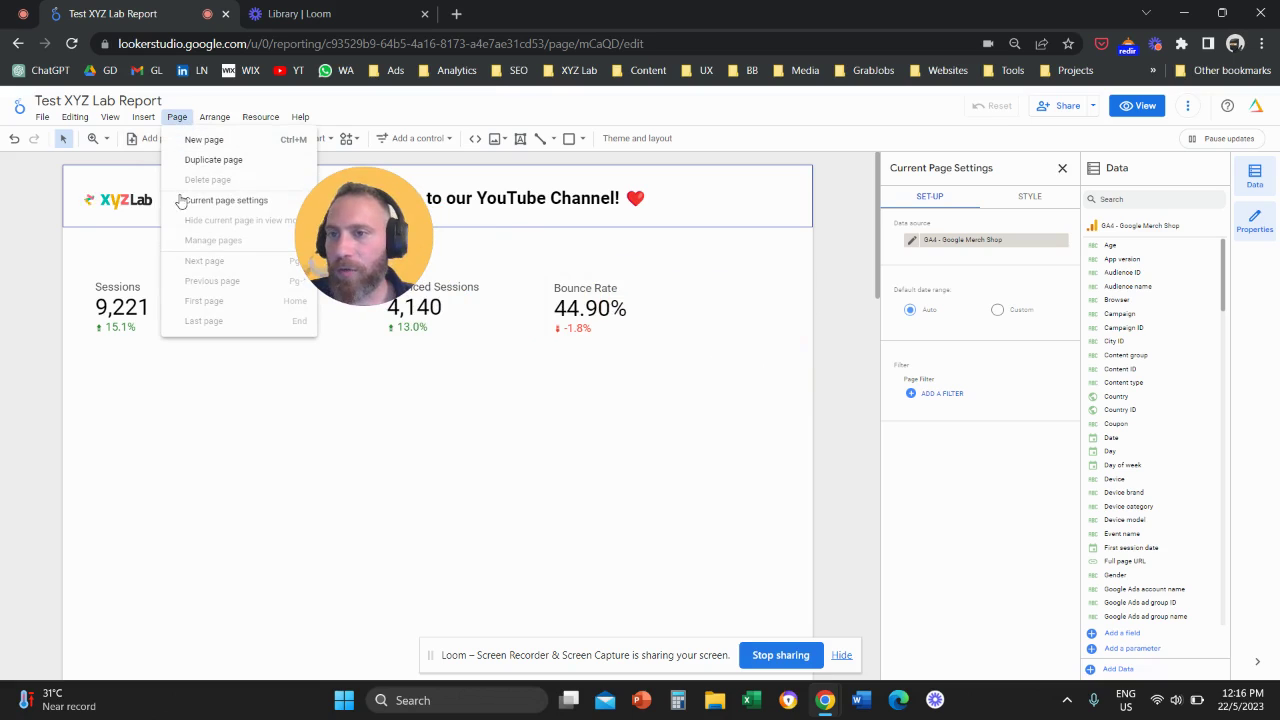
click(222, 200)
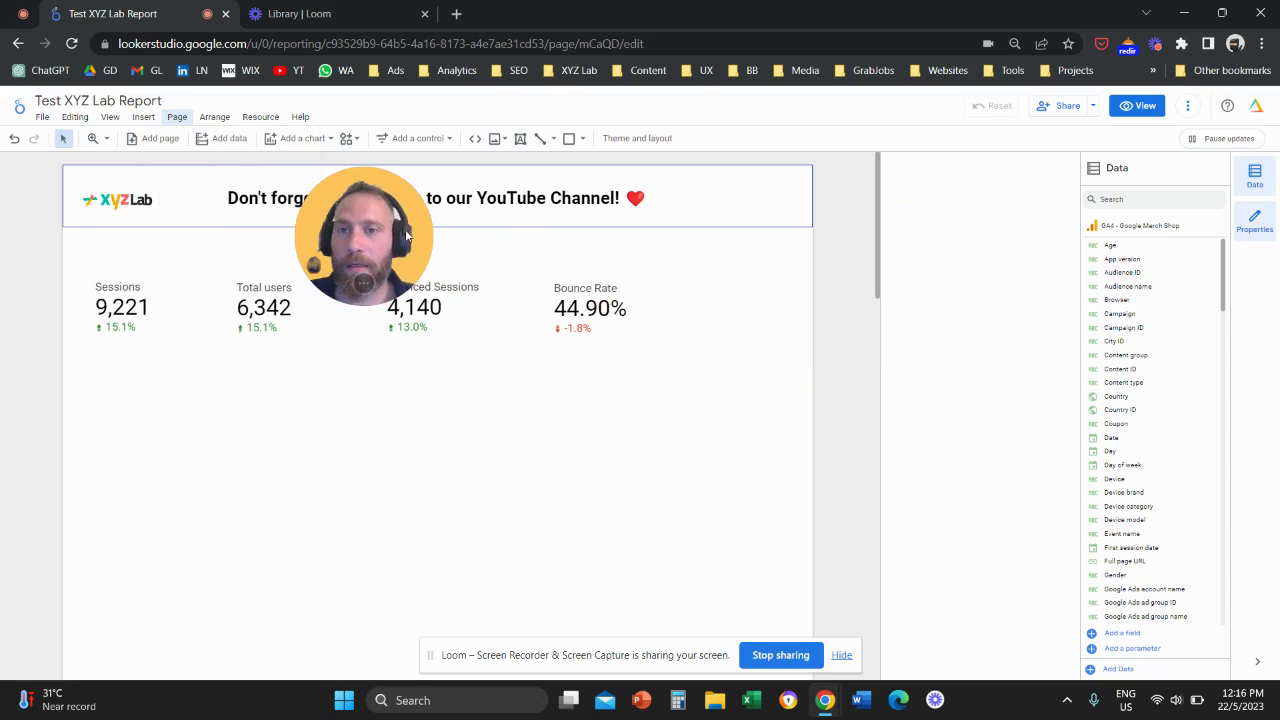
drag(399, 234, 818, 280)
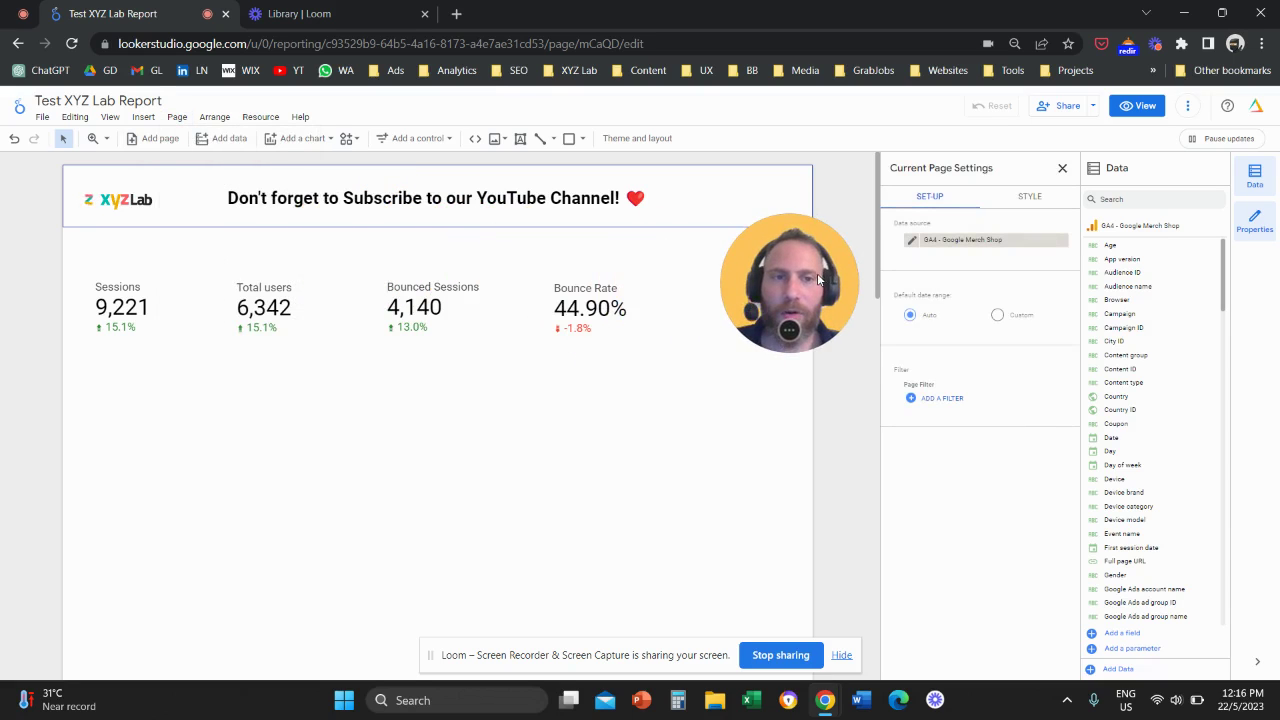
Step: Set the page's data source to XYZ Lab, close page settings, and select all four scorecards
click(985, 244)
click(985, 299)
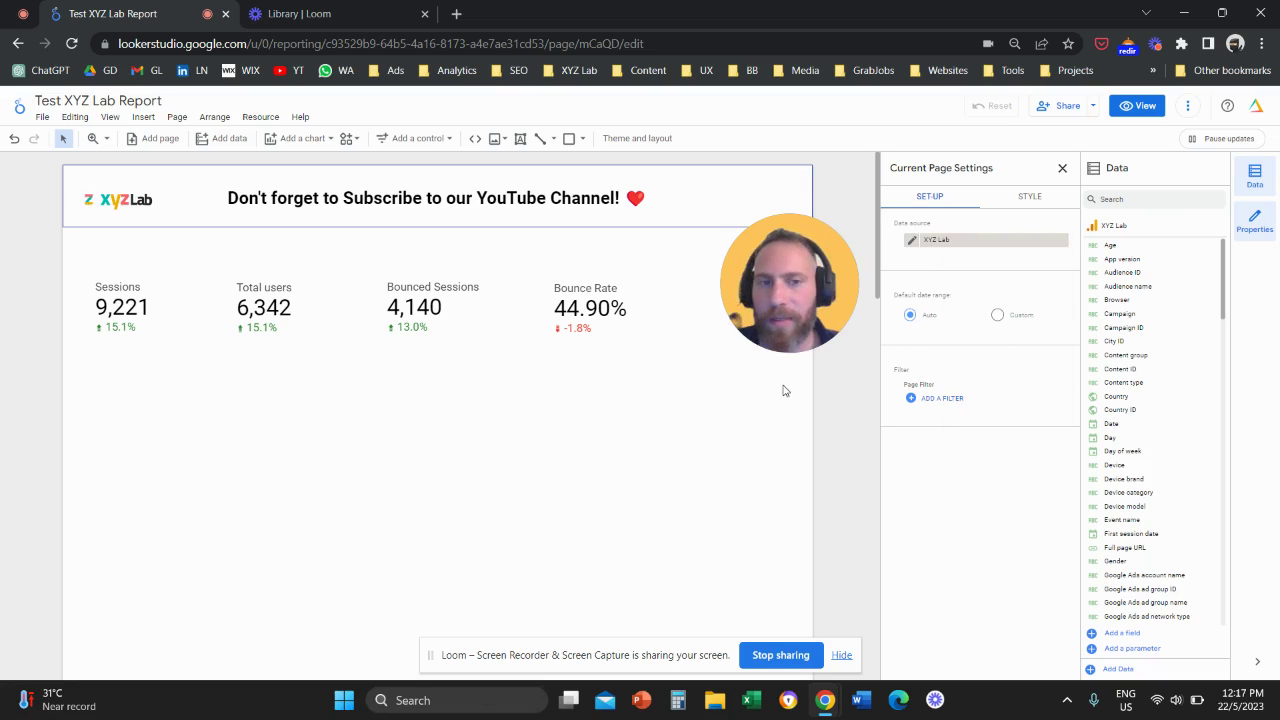
click(743, 396)
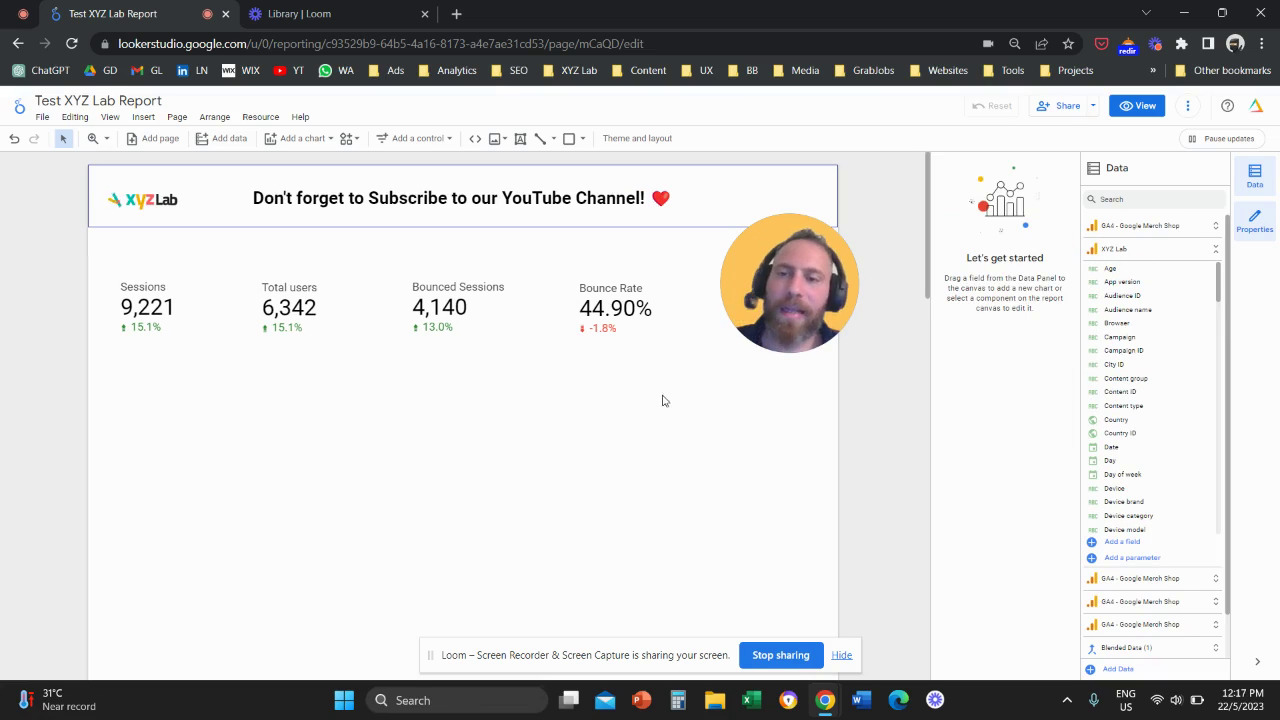
drag(61, 272, 618, 362)
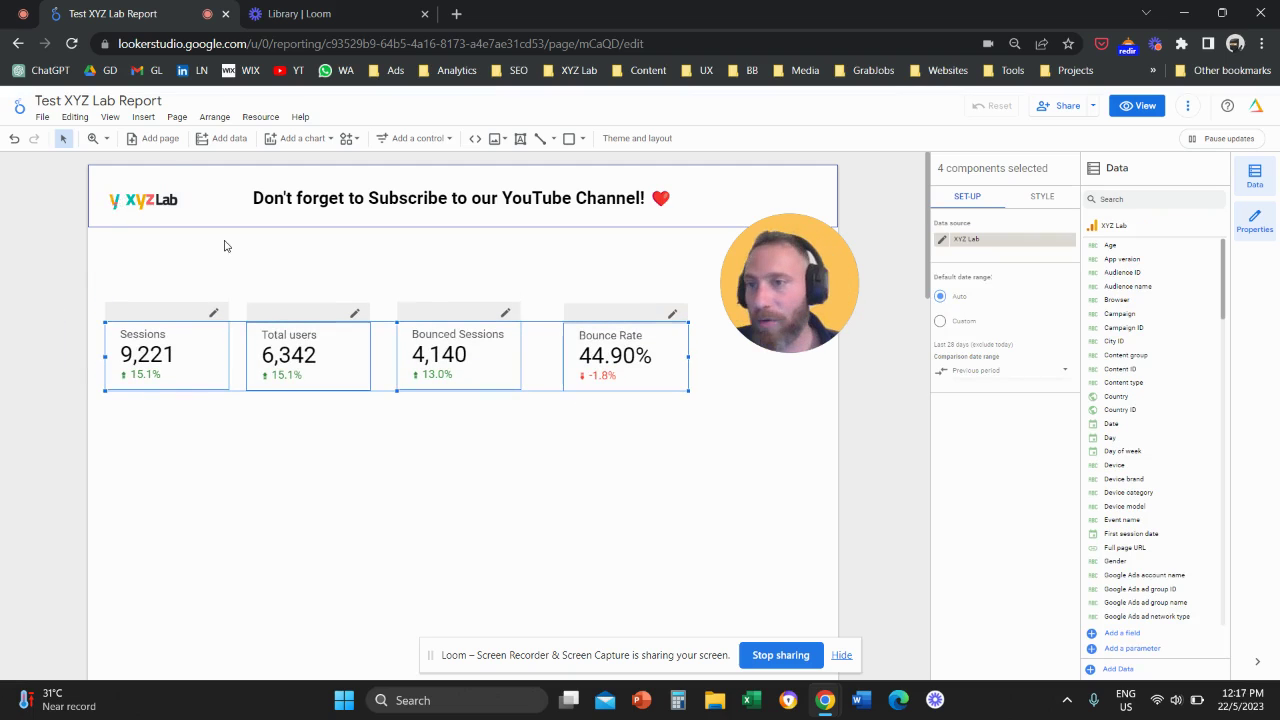
Step: Insert a drop-down list above the scorecards with Device category as its control field
click(143, 118)
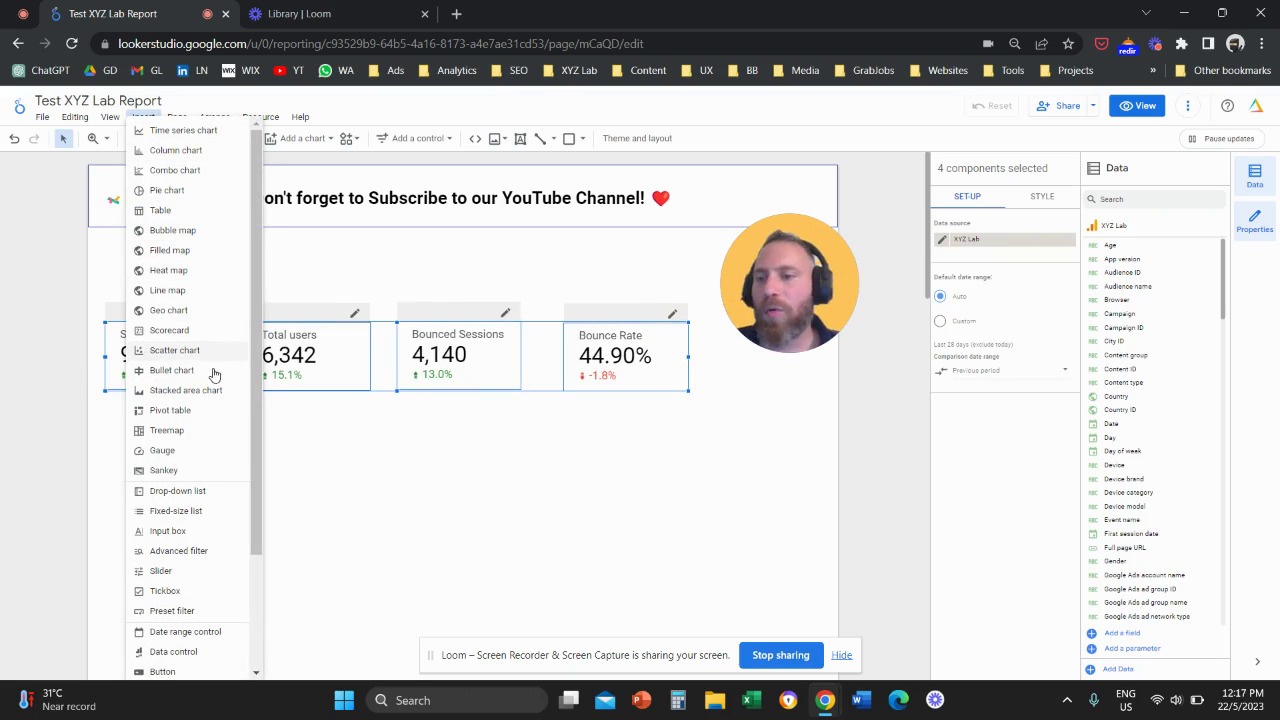
click(200, 490)
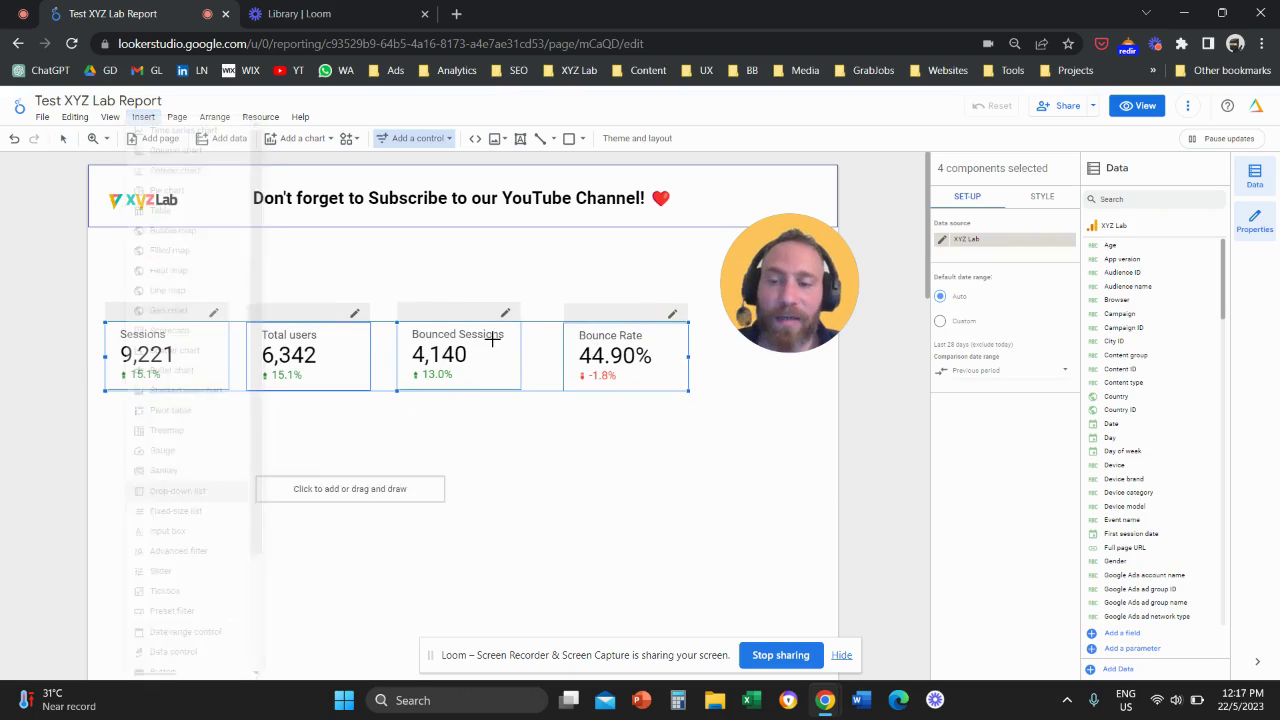
click(384, 242)
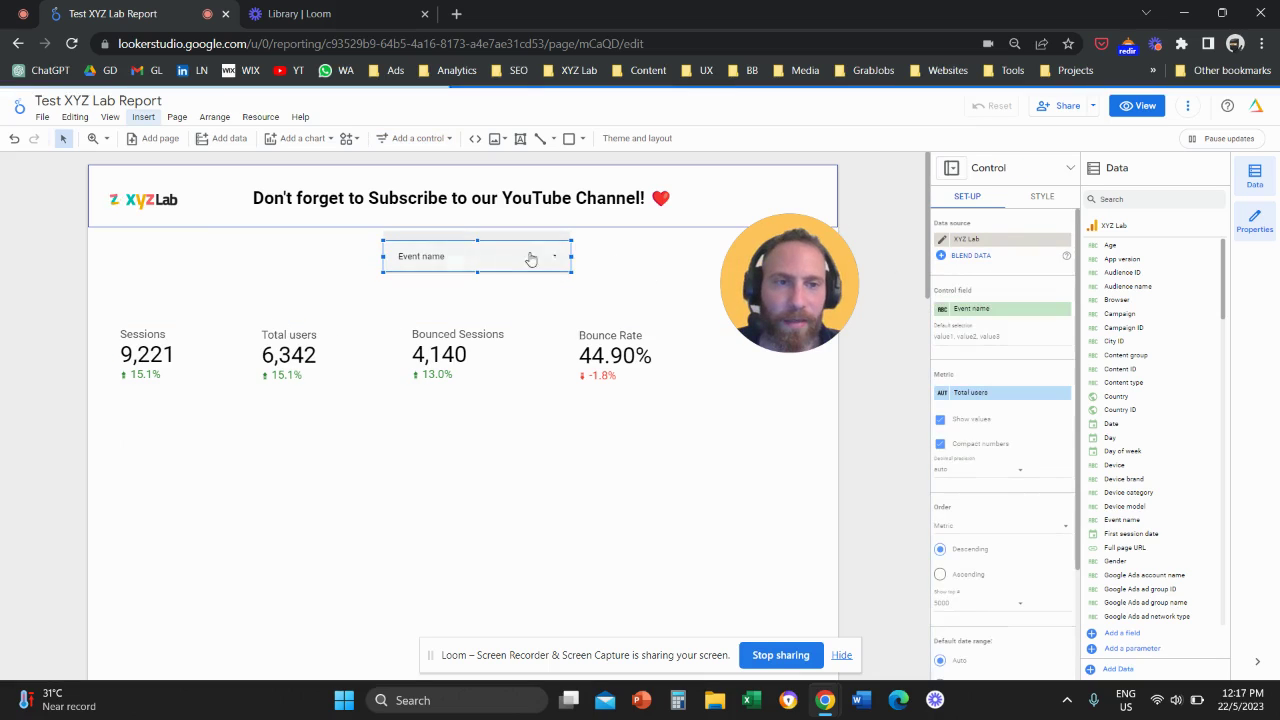
click(1000, 312)
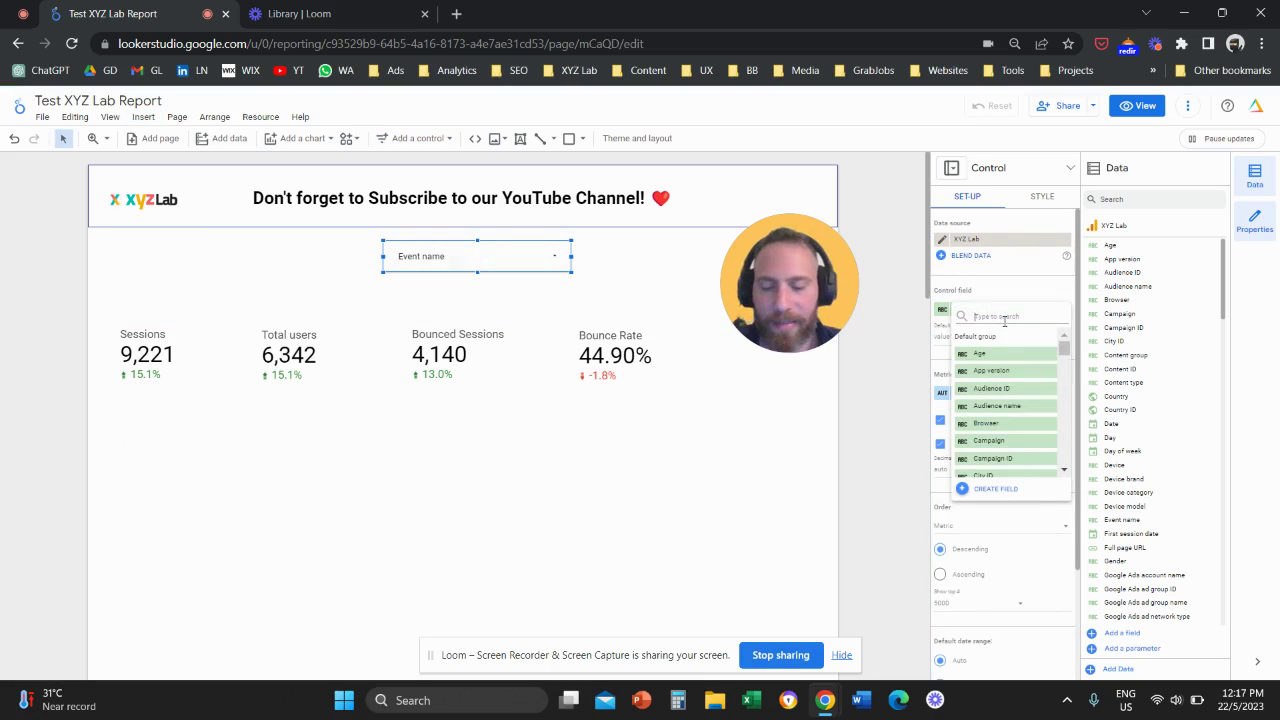
text(device)
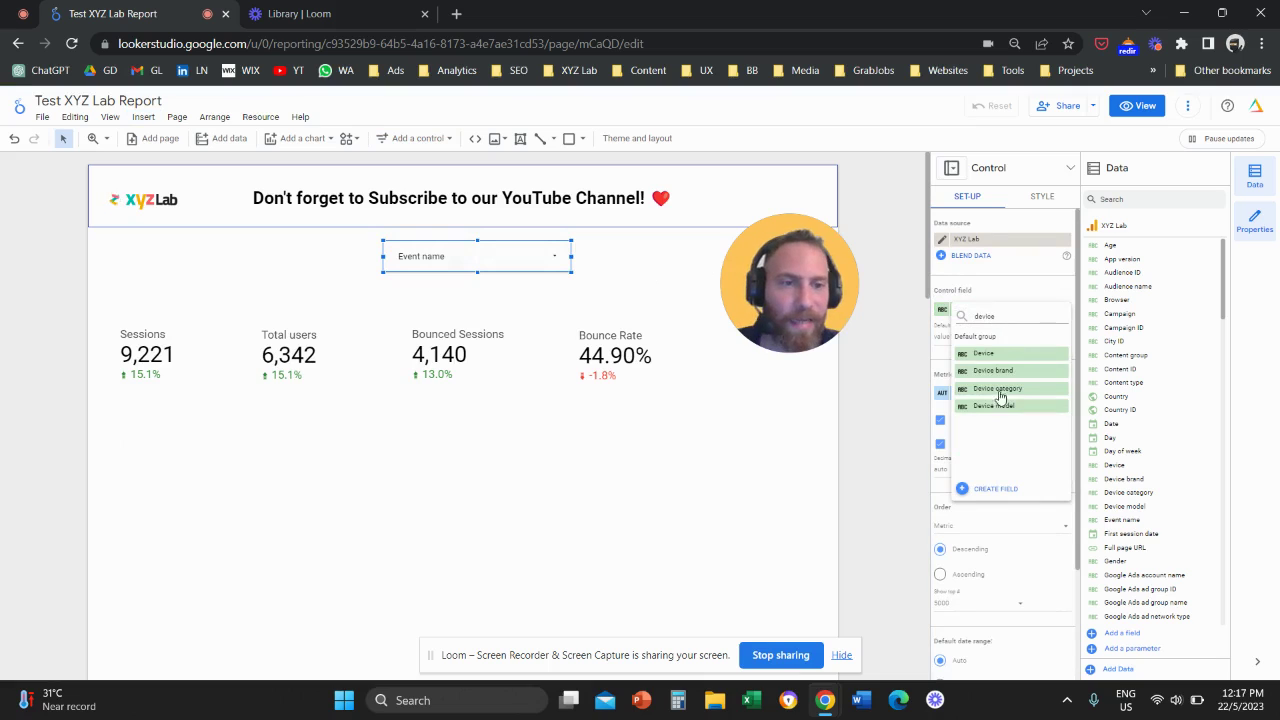
click(997, 388)
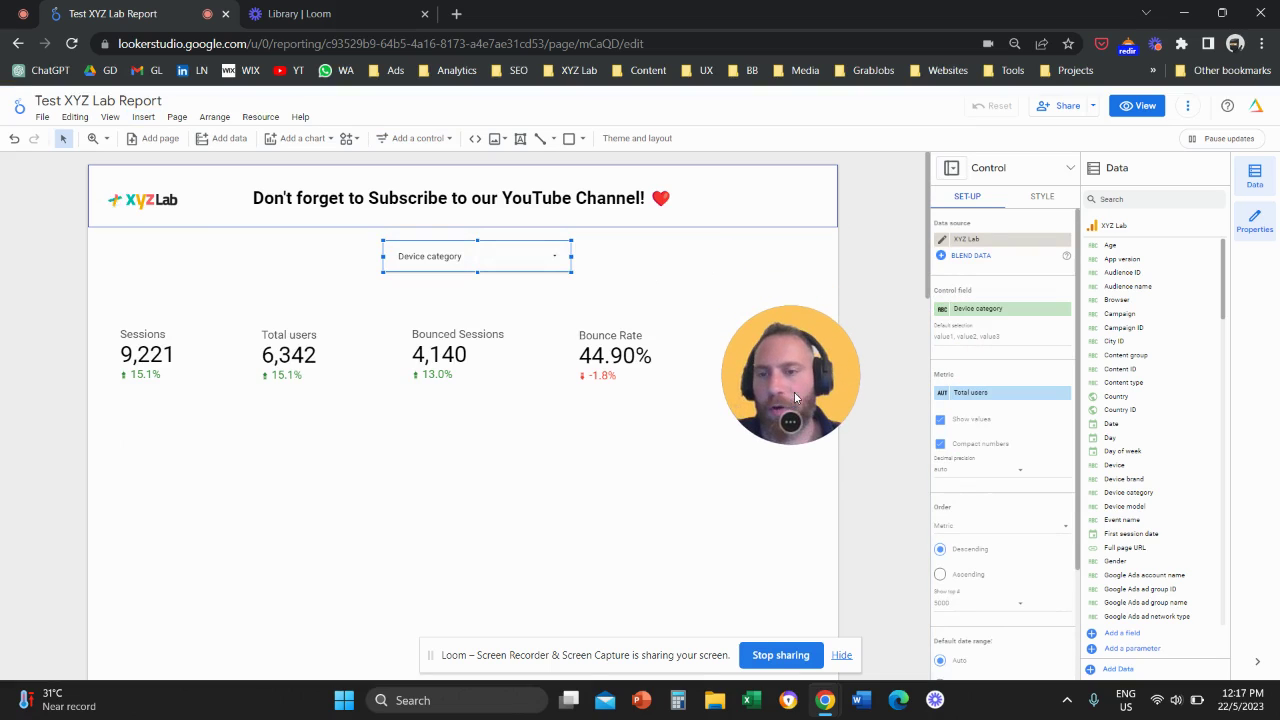
Step: Check the filter's XYZ Lab data source unchanged, then nudge the Device category filter slightly lower
drag(68, 310, 366, 396)
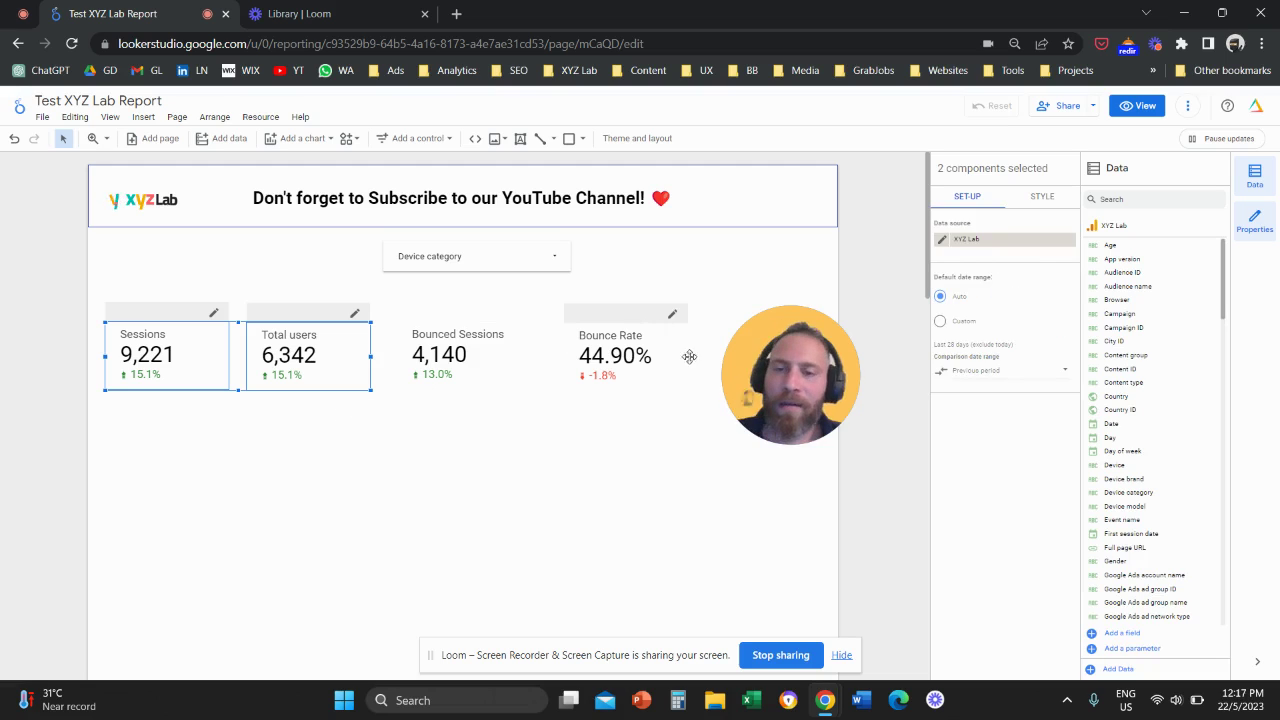
mouse_move(771, 378)
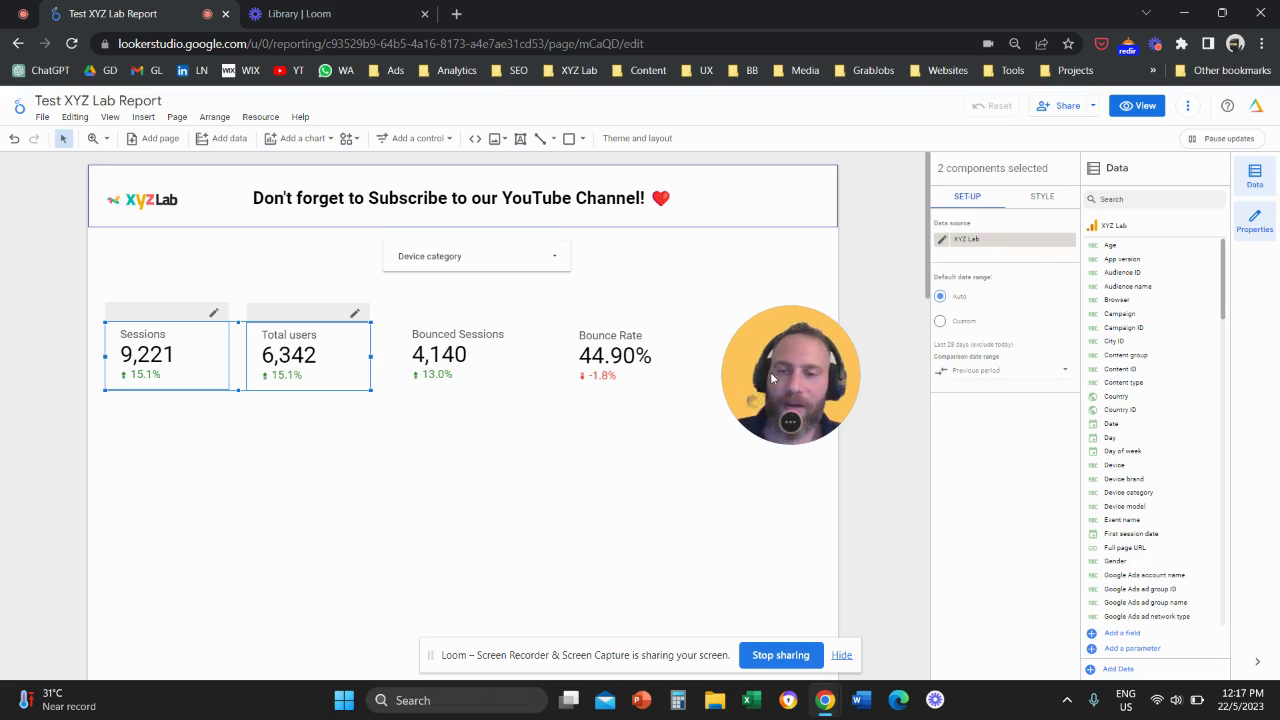
click(565, 256)
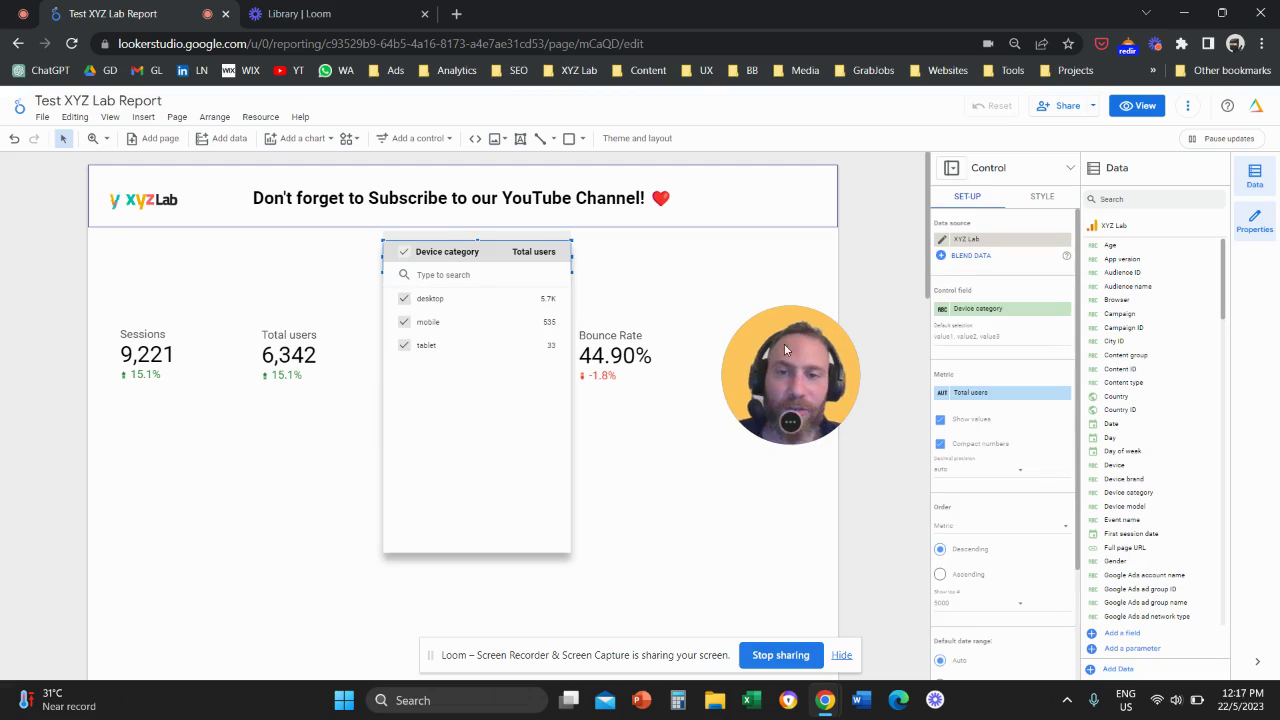
drag(774, 367, 774, 277)
click(992, 242)
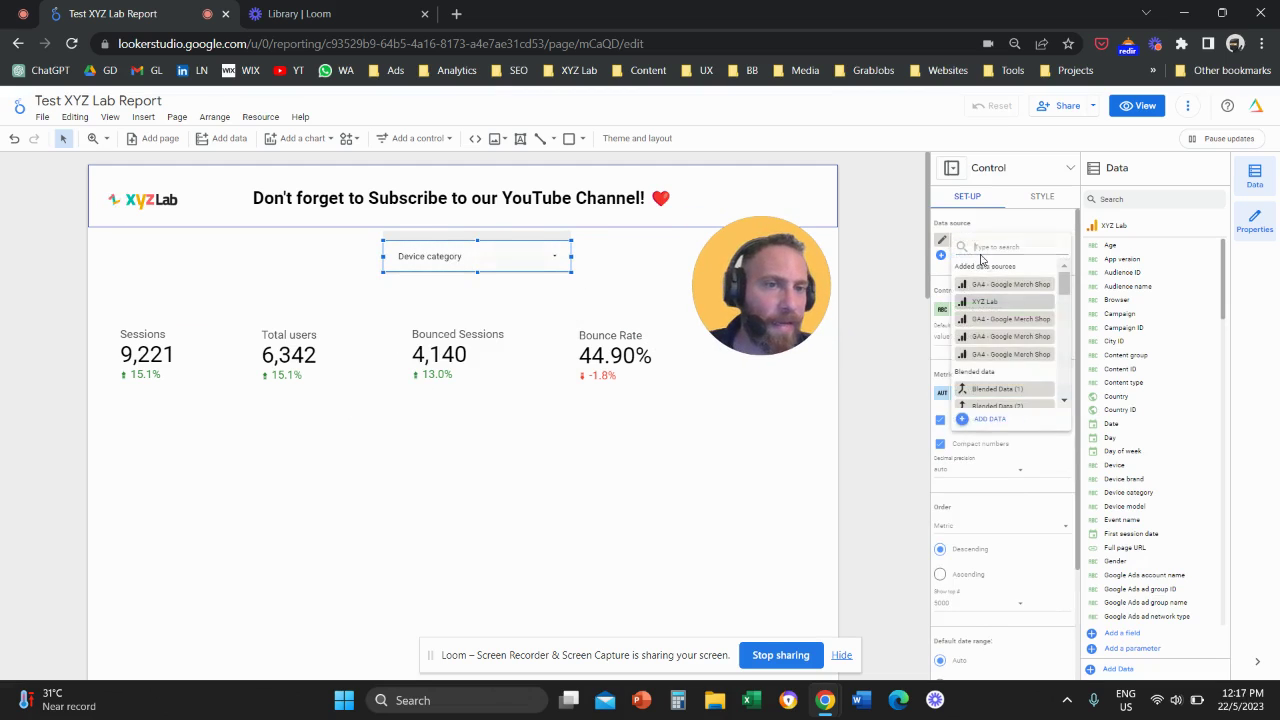
click(848, 267)
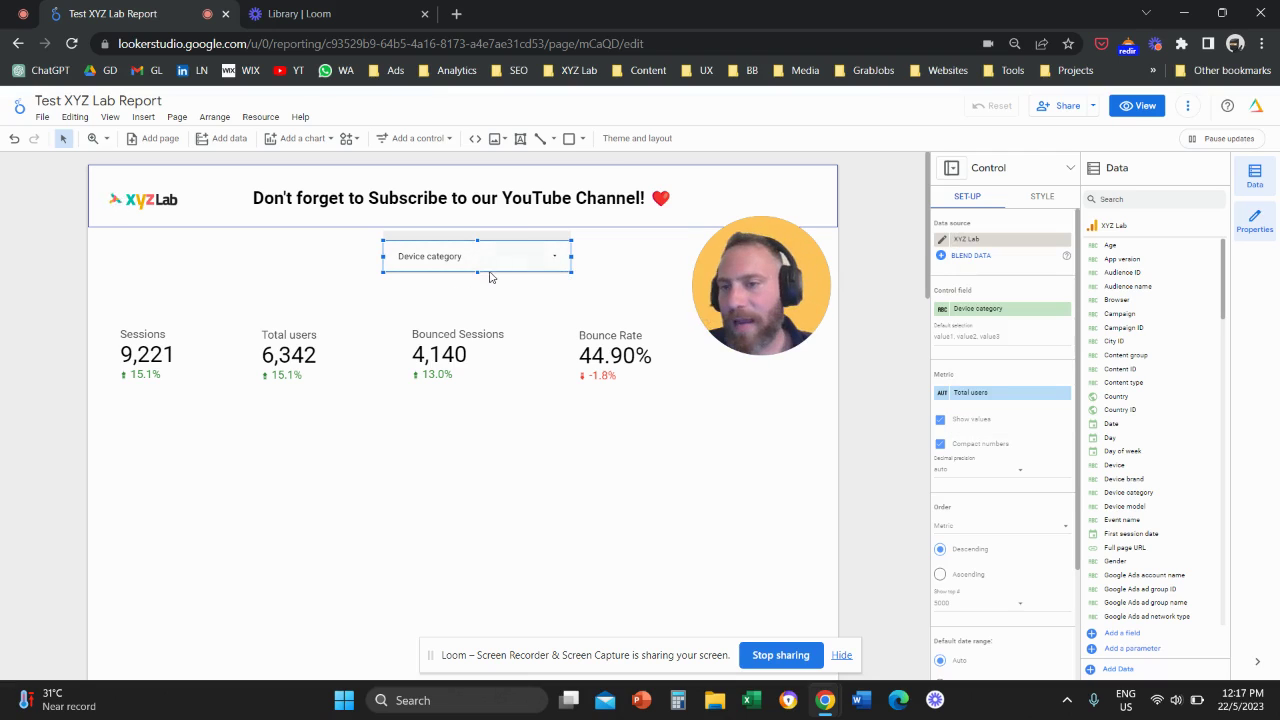
drag(500, 265, 487, 272)
drag(760, 285, 444, 246)
Step: Change the page data source from XYZ Lab to GA4 - Google Merch Shop, then inspect the Device category filter
click(176, 117)
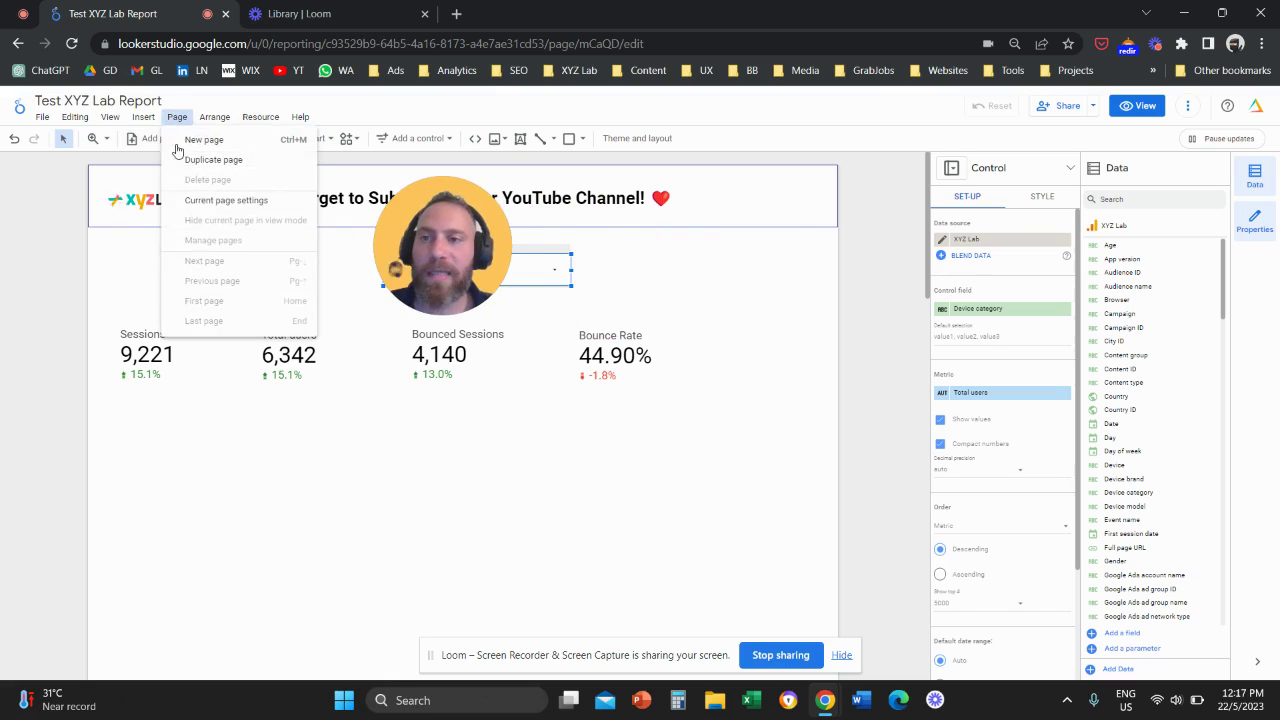
click(210, 200)
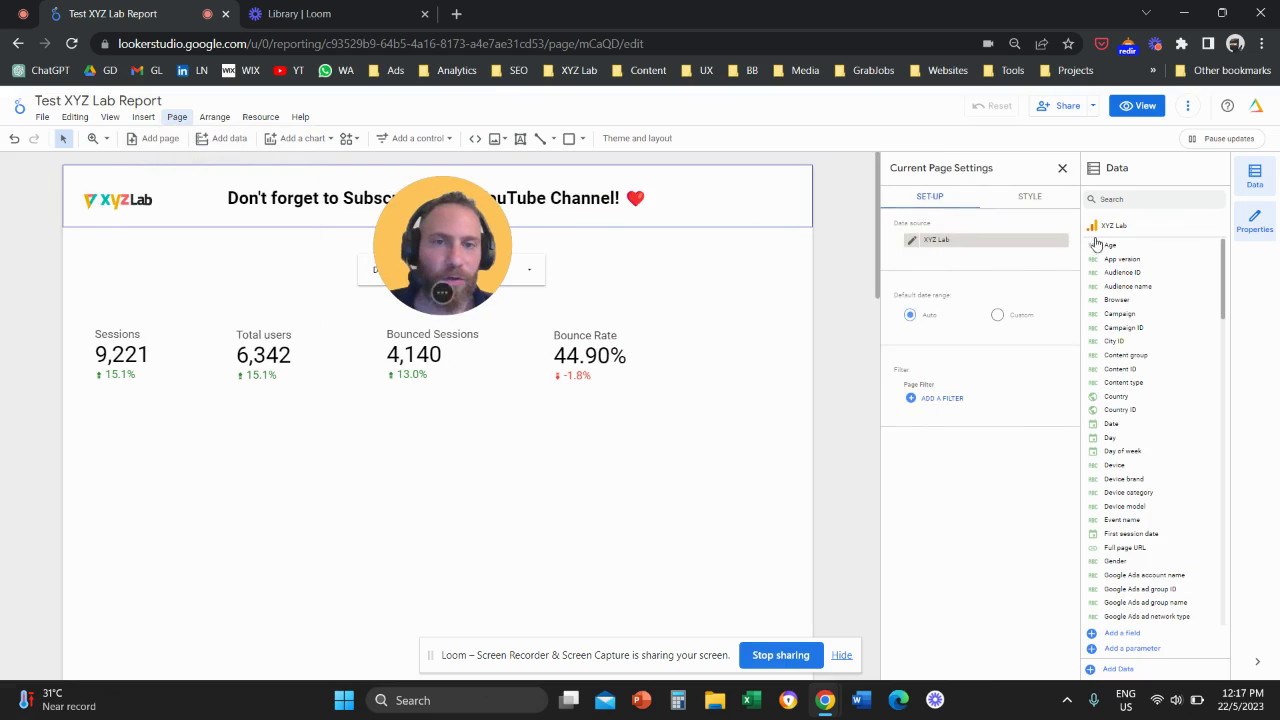
click(961, 241)
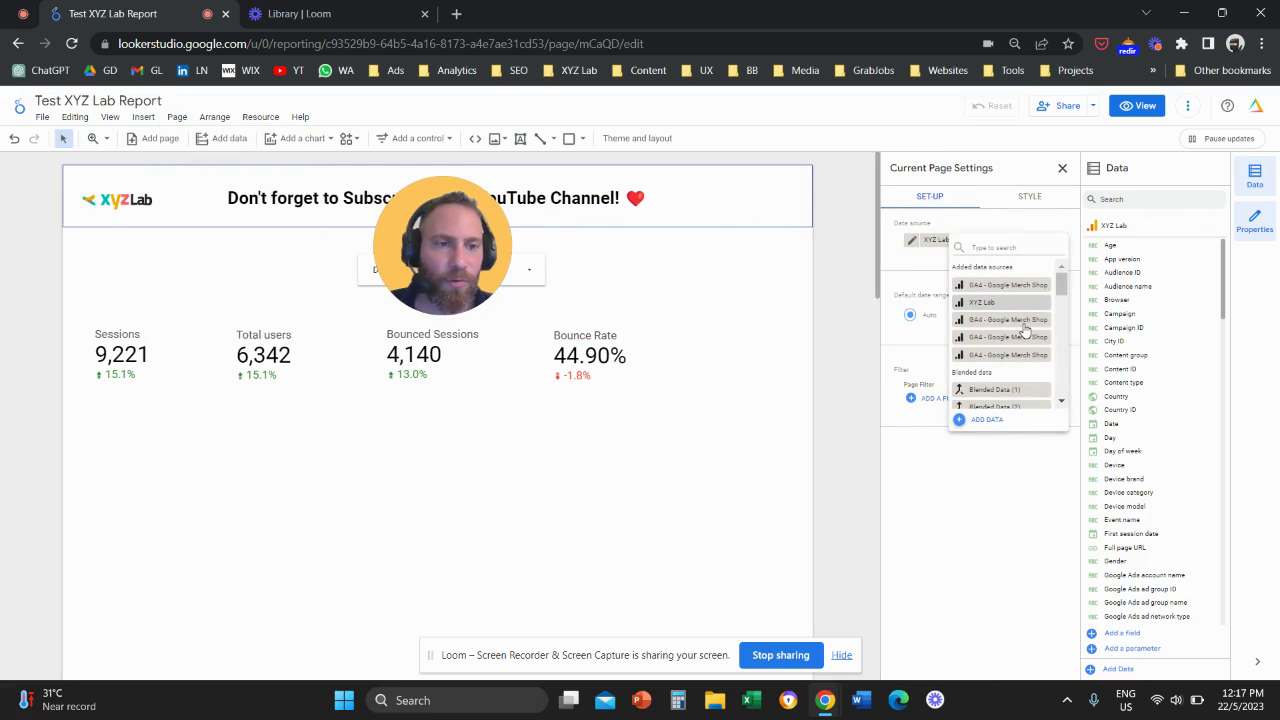
click(1022, 337)
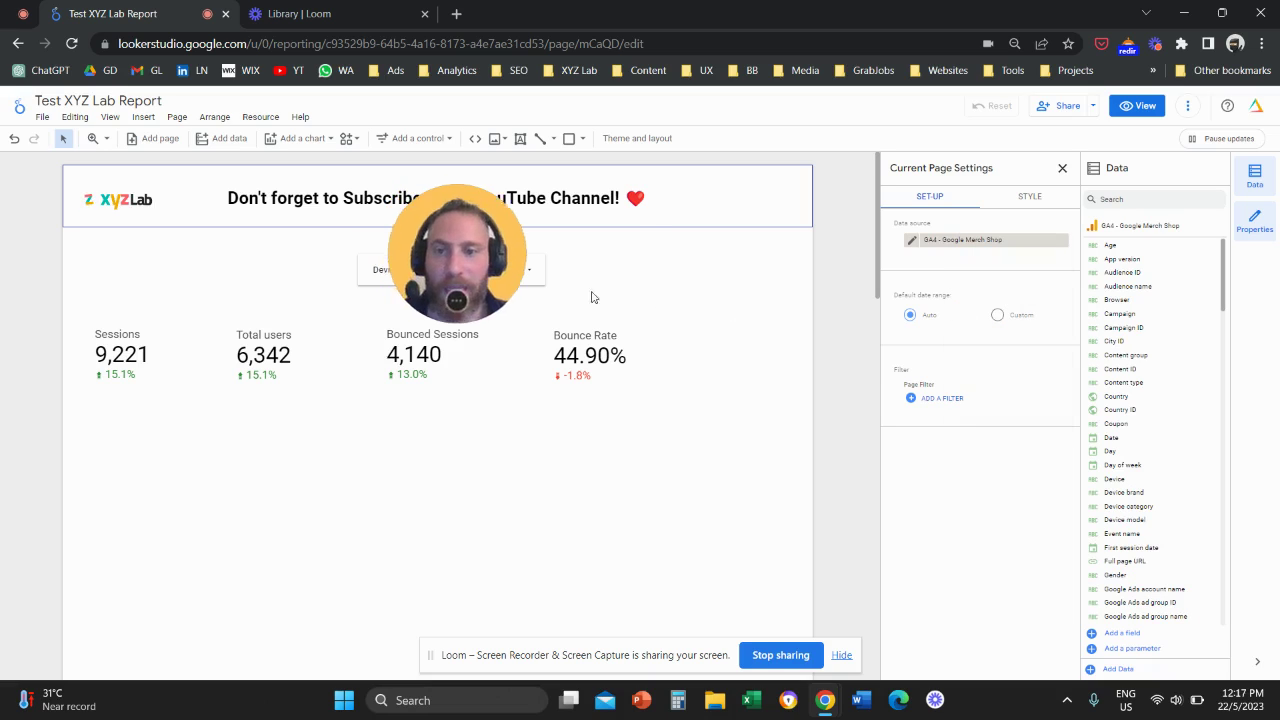
drag(490, 268, 800, 367)
click(667, 430)
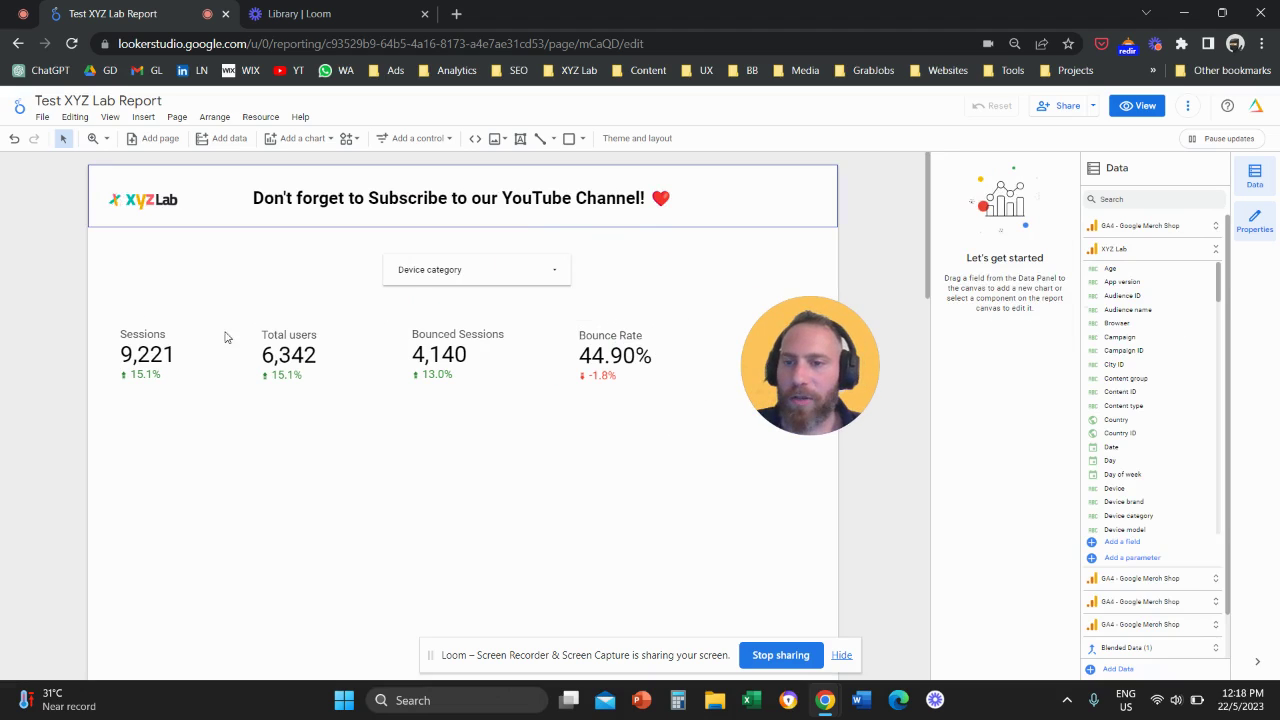
click(530, 273)
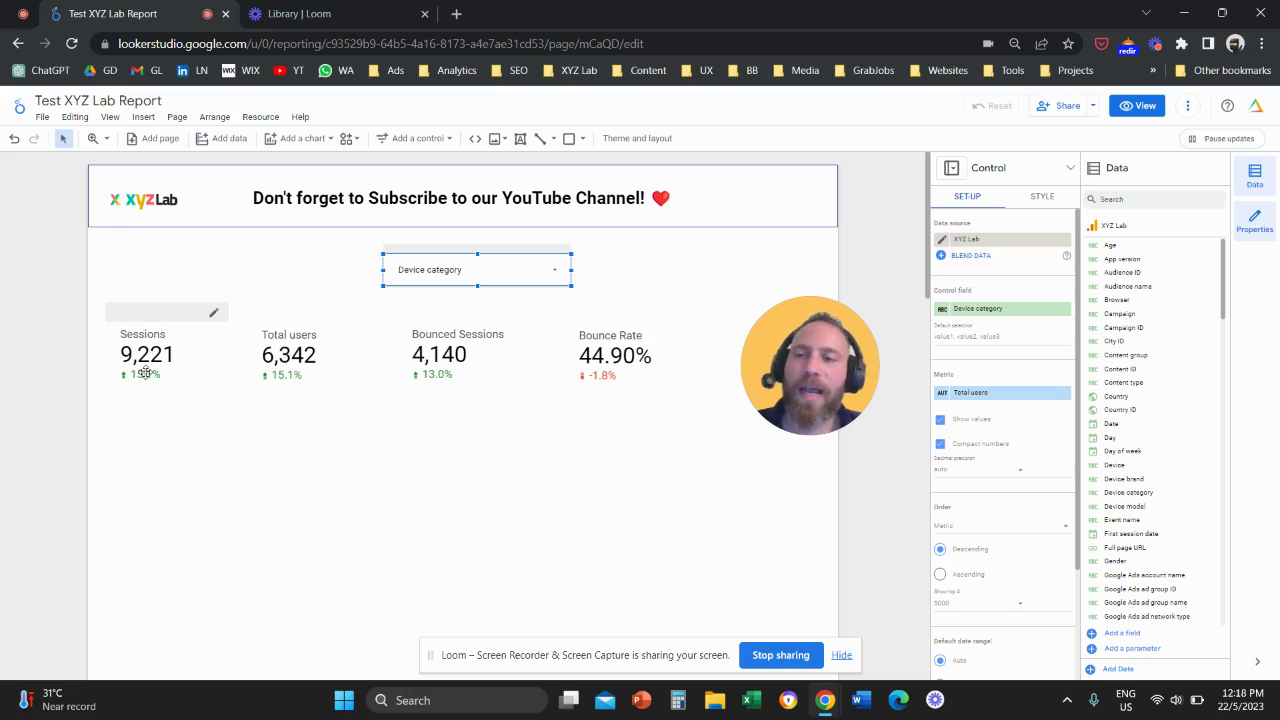
Step: Duplicate the Sessions scorecard, placing the copy below the original
click(145, 373)
drag(145, 373, 186, 437)
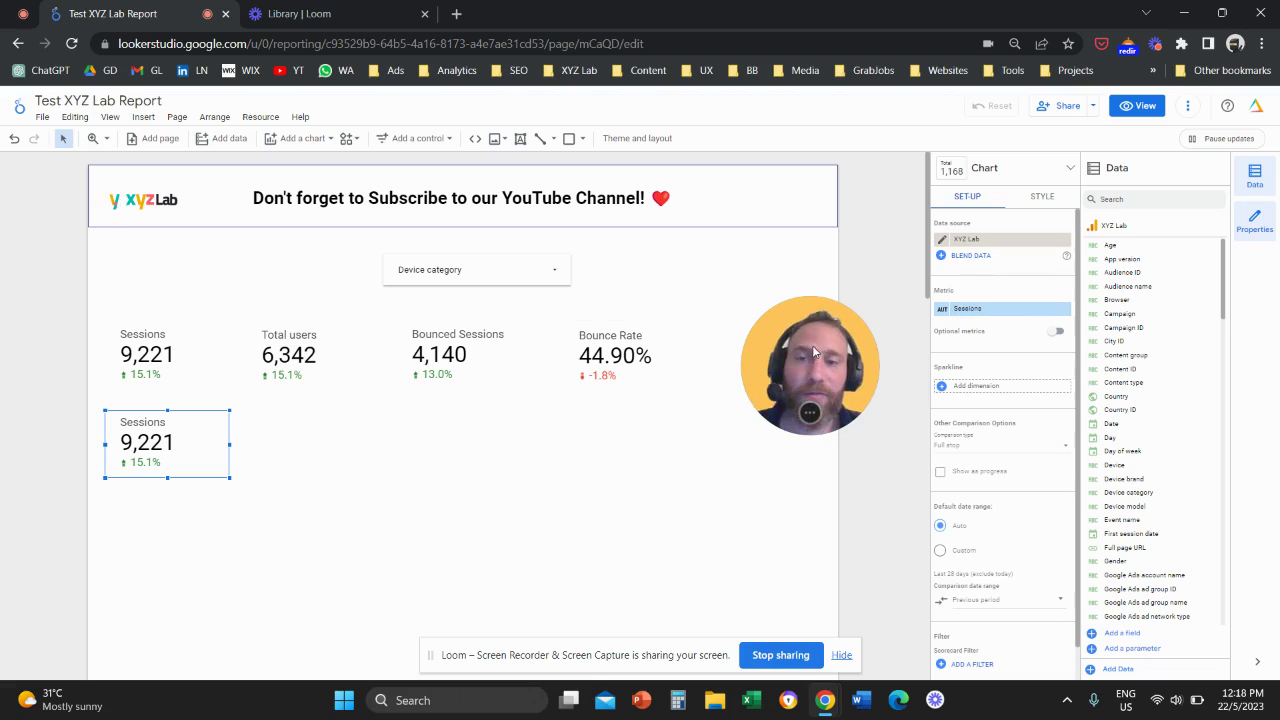
drag(812, 347, 434, 406)
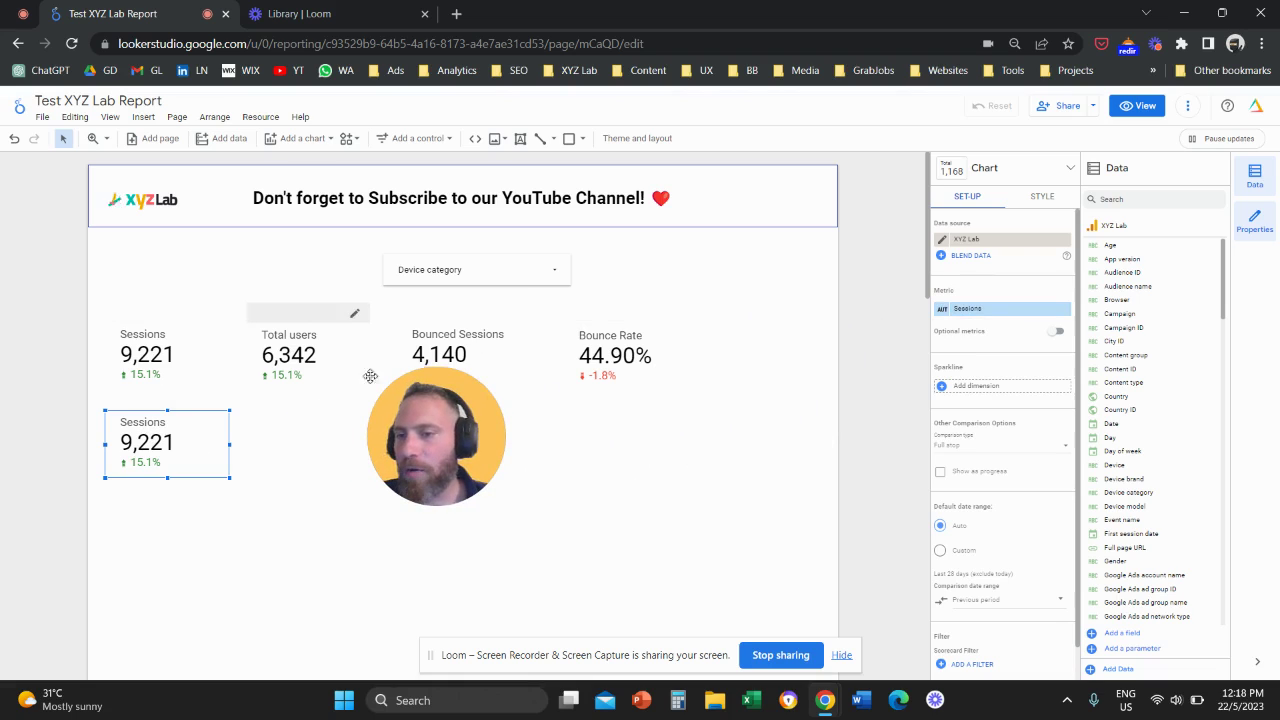
Step: Browse the Google Ads connector's XYZ Lab Projects accounts, then close the add-data panel without adding
click(1003, 240)
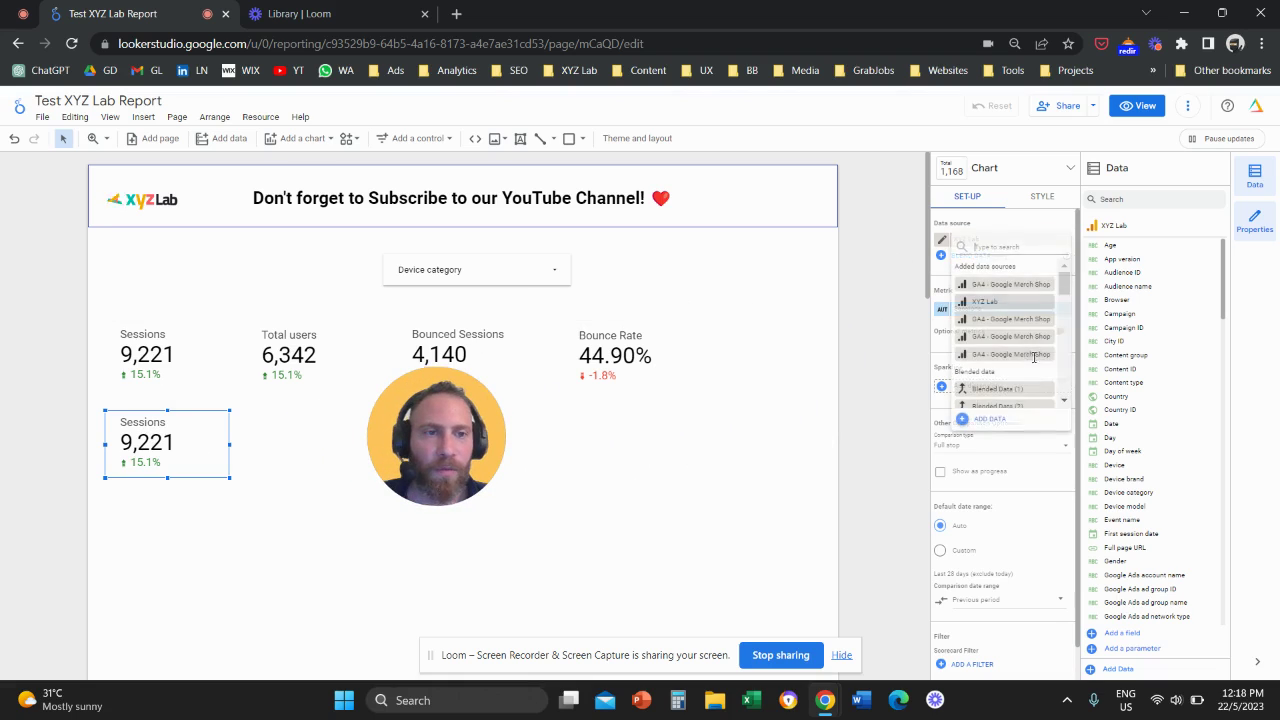
click(1013, 421)
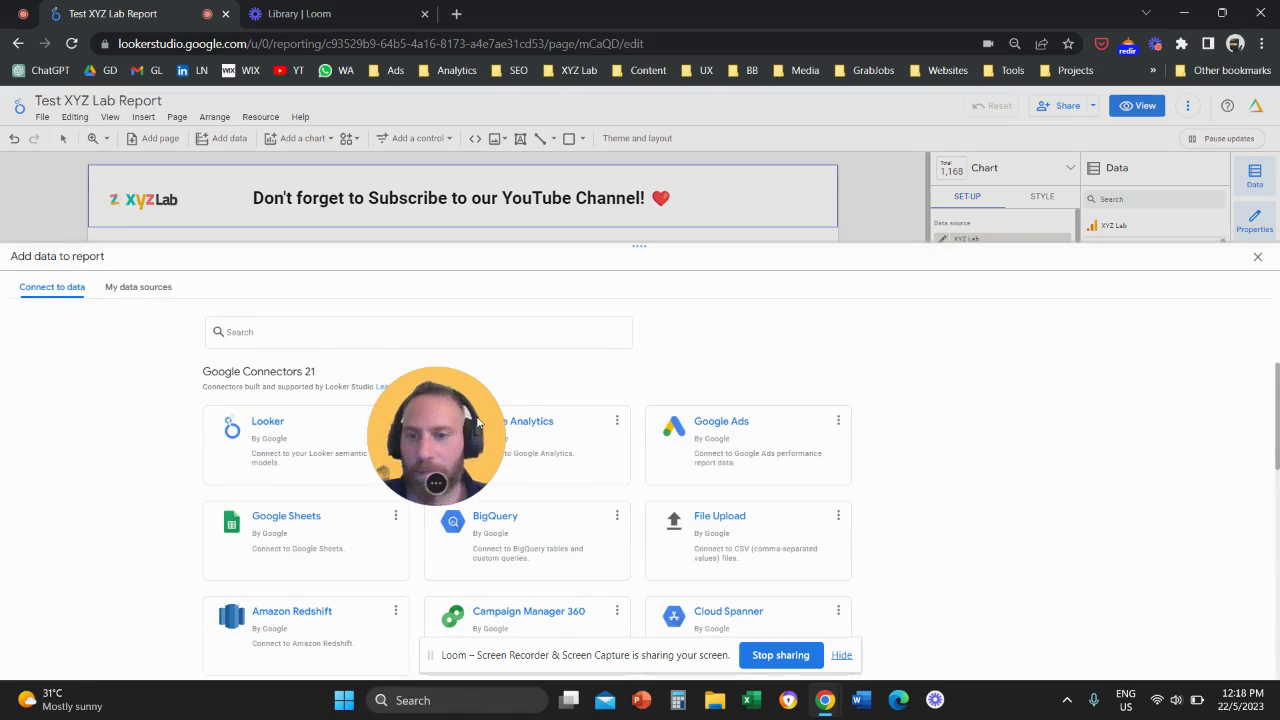
drag(491, 420, 942, 408)
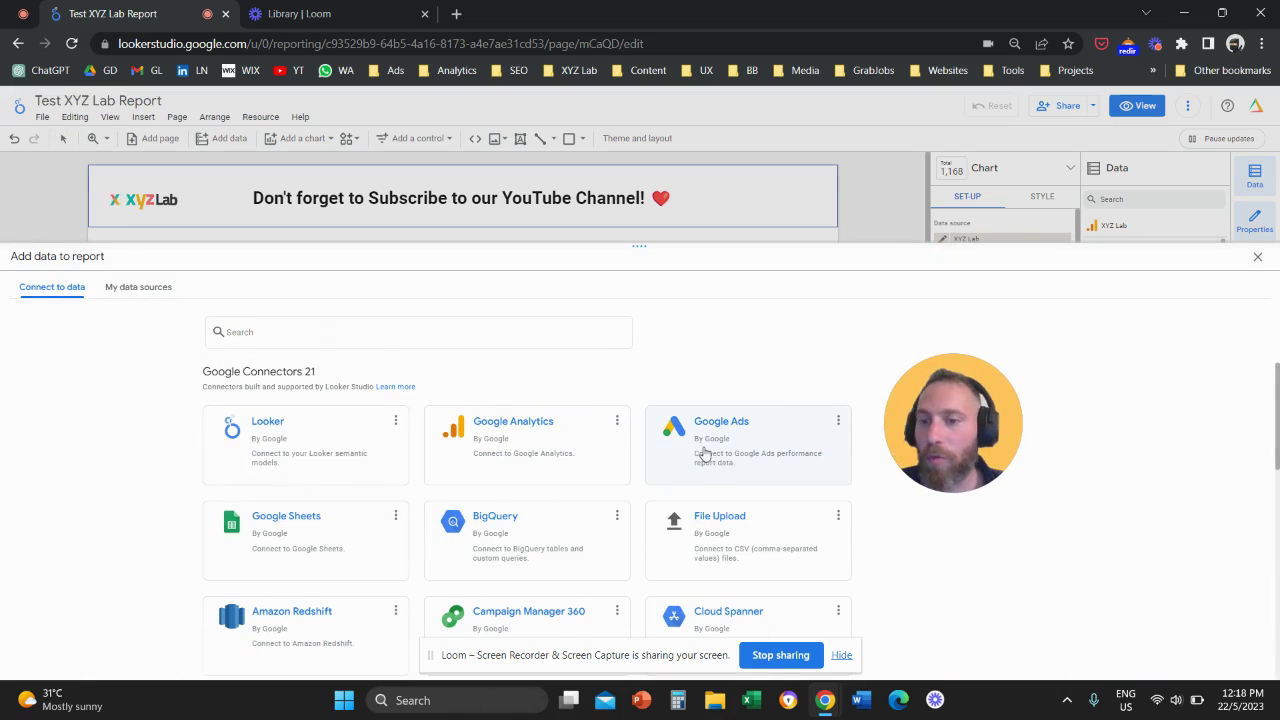
click(658, 467)
click(145, 474)
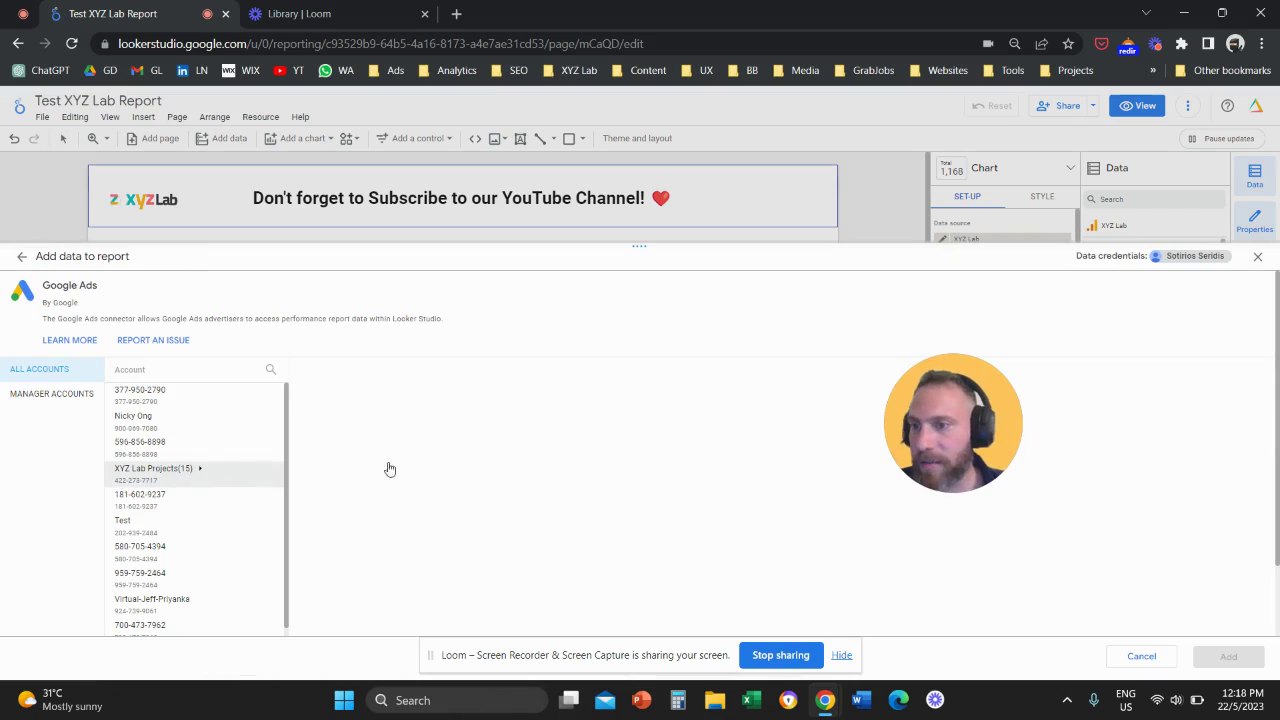
click(1257, 258)
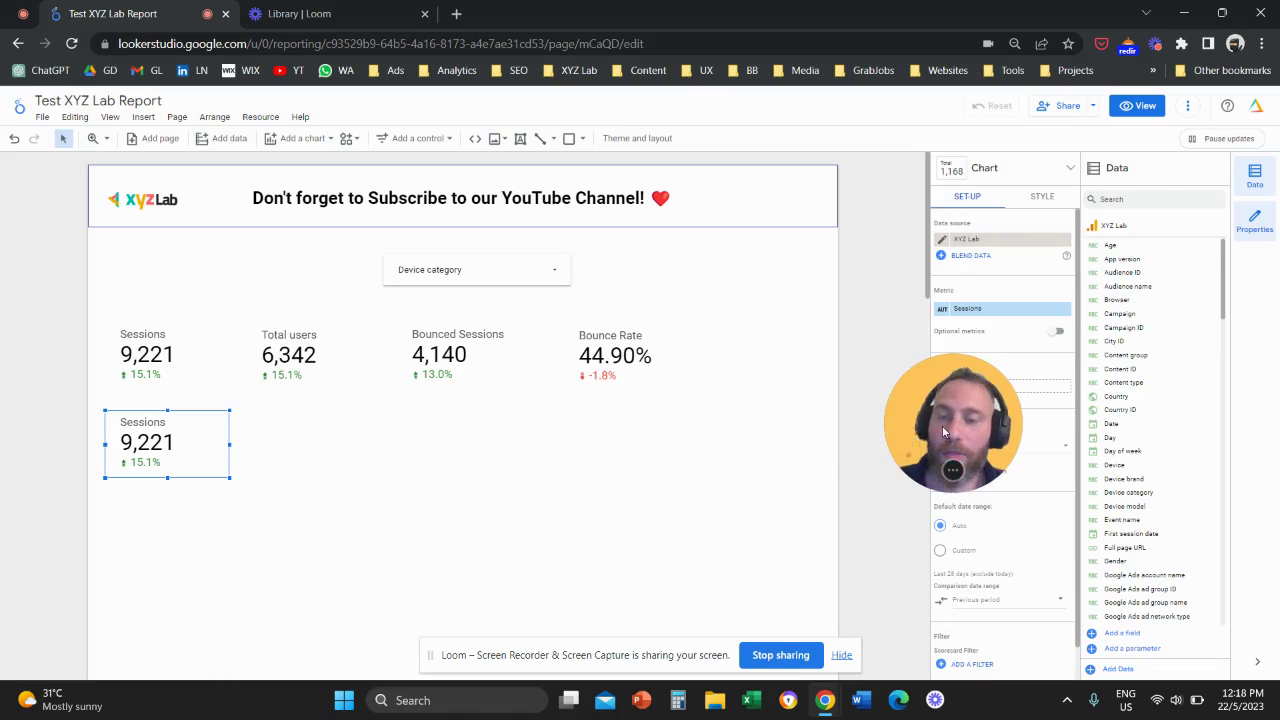
drag(951, 441, 505, 463)
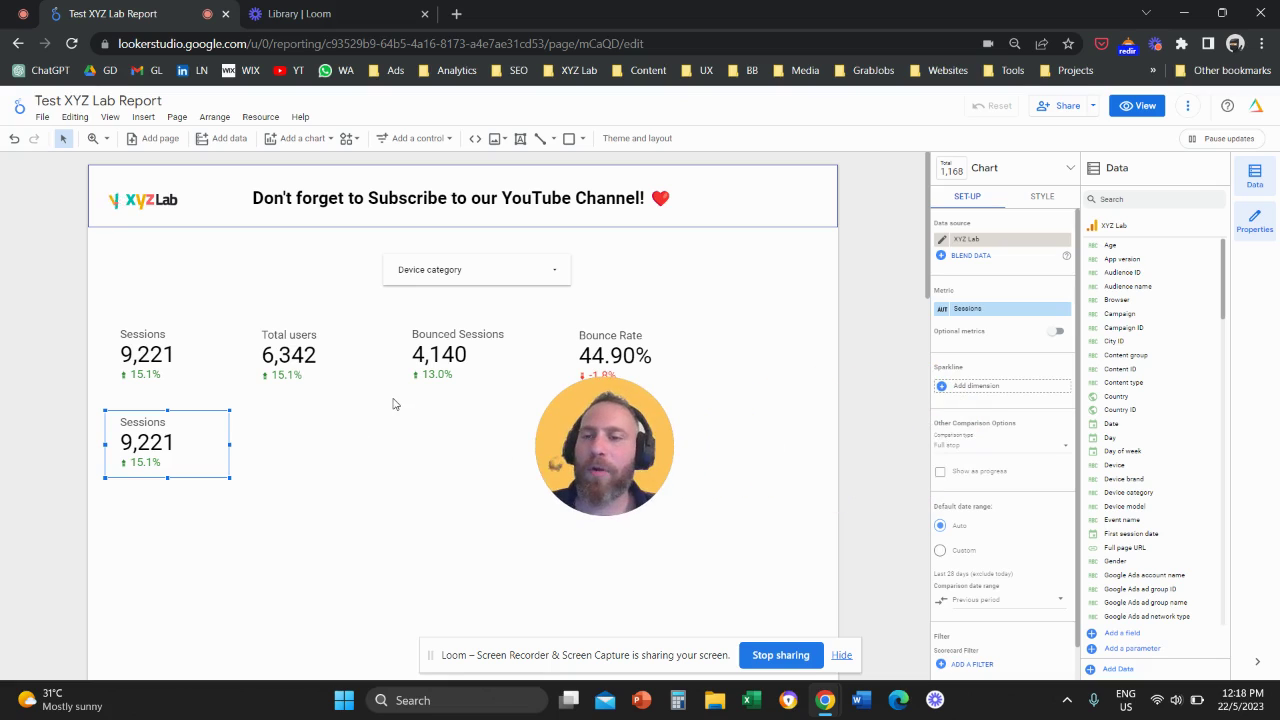